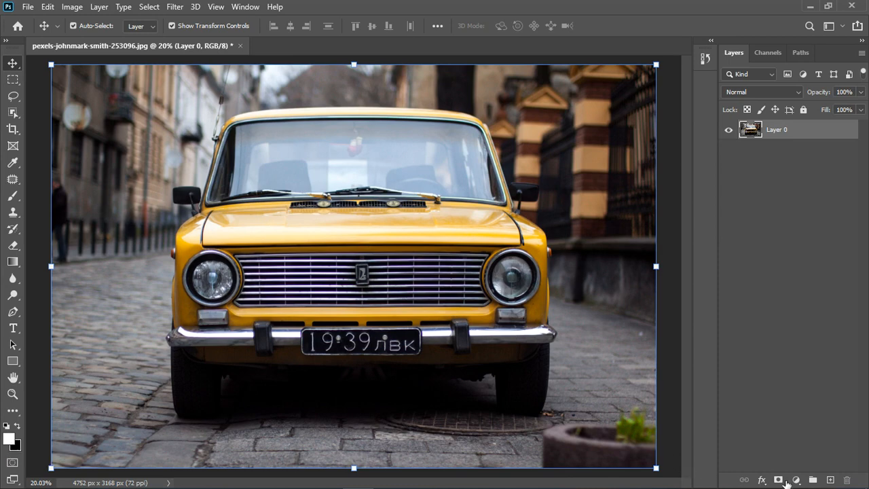
Add a new layer above the photo and set the Brush tool to 500 px with 100% hardness.
left_click(832, 481)
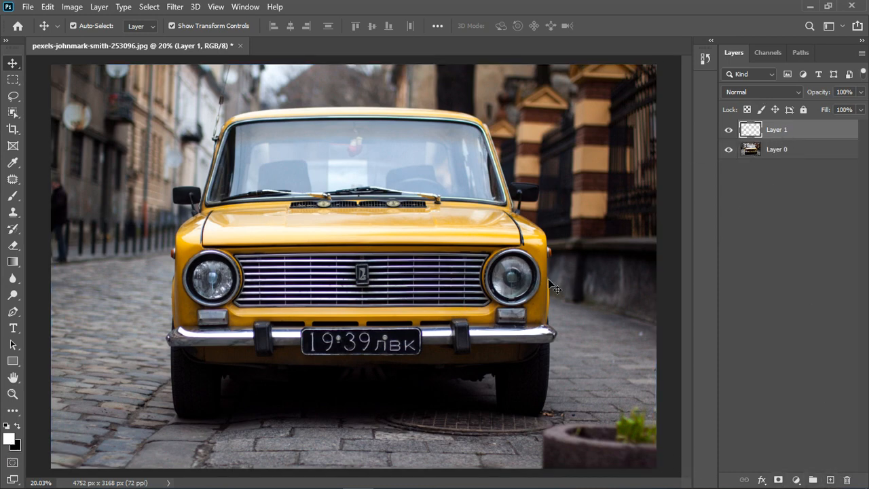
left_click(12, 195)
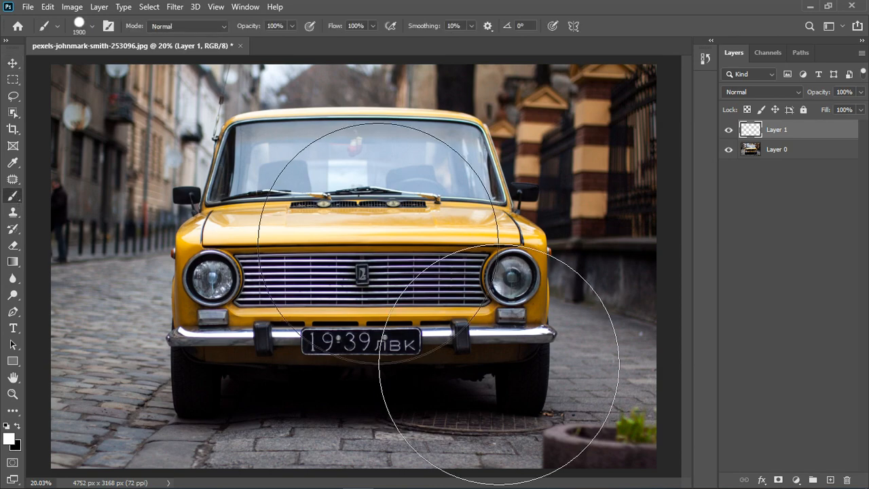
key("bracketleft")
key("bracketleft")
key("bracketleft")
key("bracketleft")
key("bracketleft")
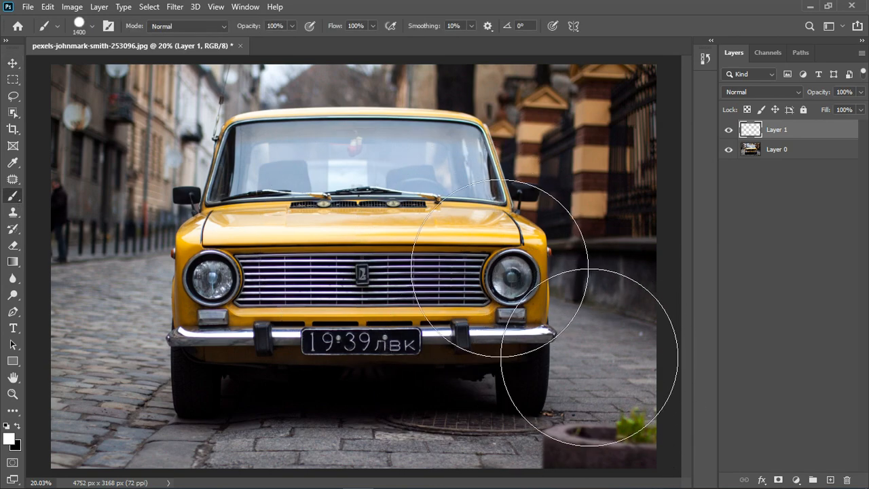
key("bracketleft")
key("bracketleft")
key("bracketleft")
key("bracketleft")
key("bracketleft")
key("bracketleft")
key("bracketleft")
key("bracketleft")
key("bracketleft")
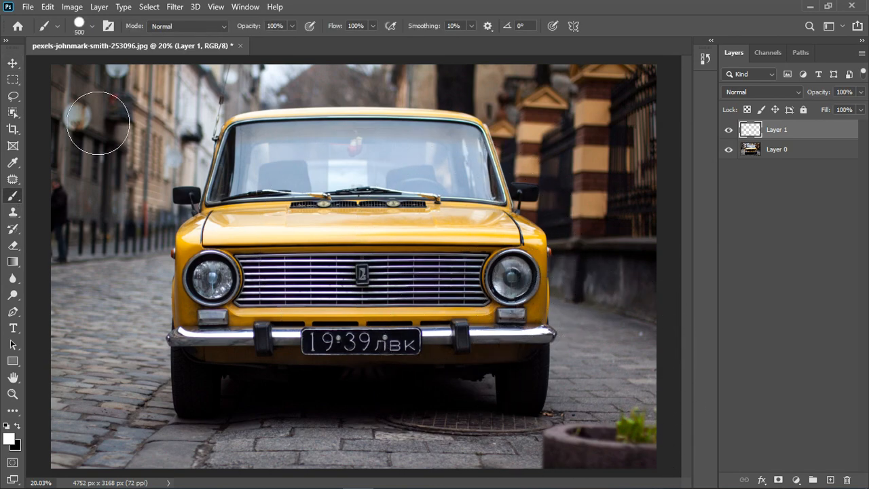
left_click(92, 27)
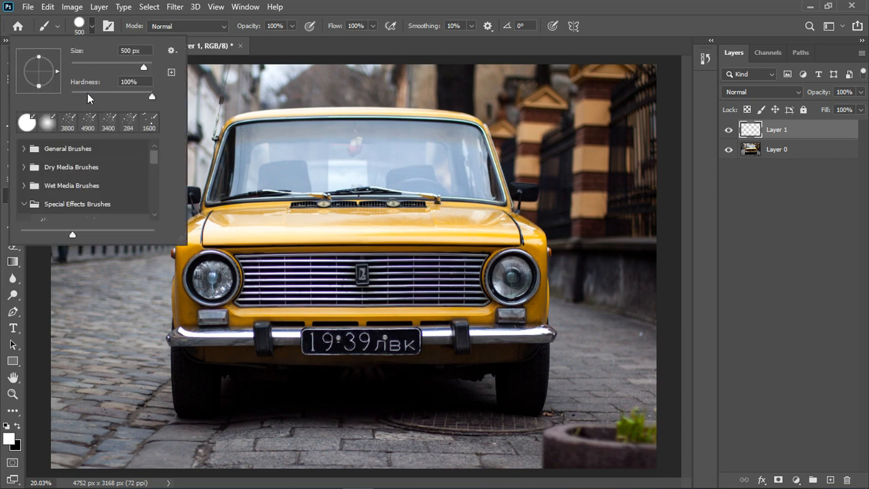
left_click(151, 97)
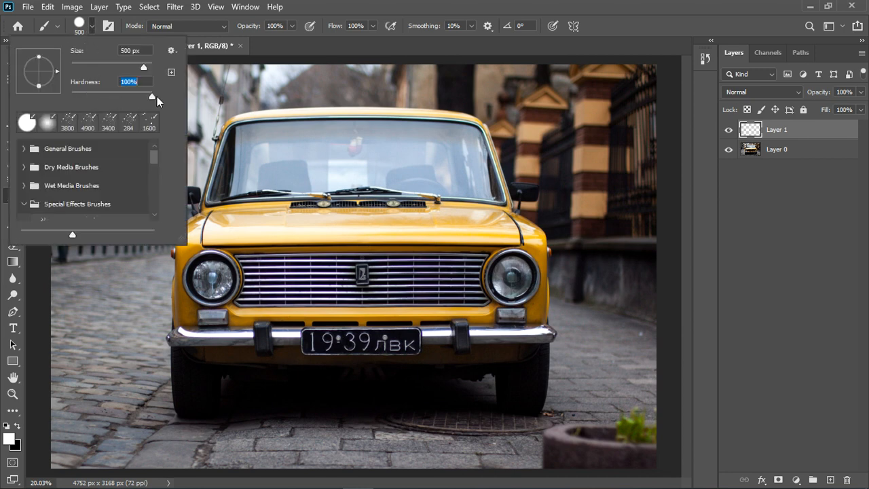
left_click(84, 24)
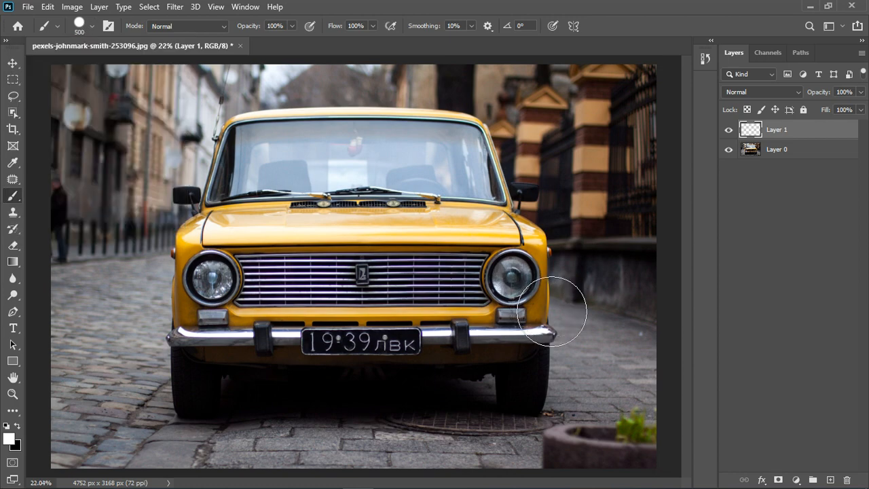
Paint one solid white dot over each headlight on Layer 1 with a 400 px brush.
scroll(553, 311, "up", 2)
key("bracketleft")
key("bracketleft")
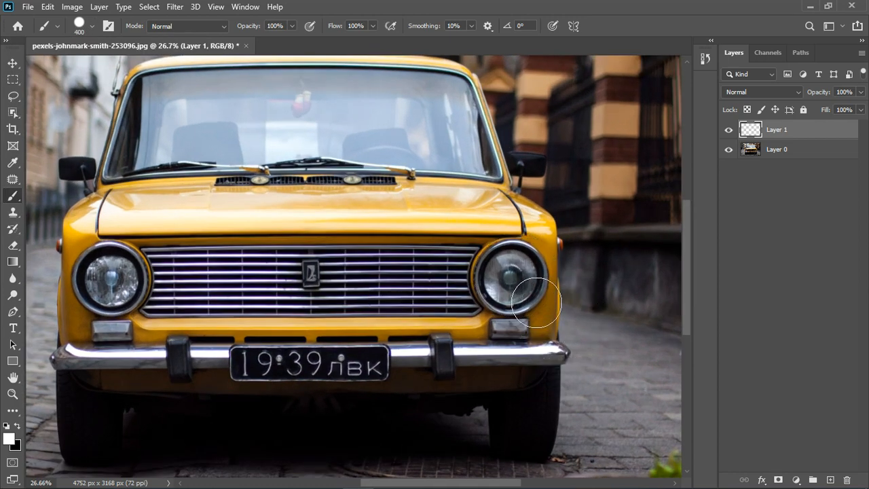
key("bracketright")
left_click(512, 277)
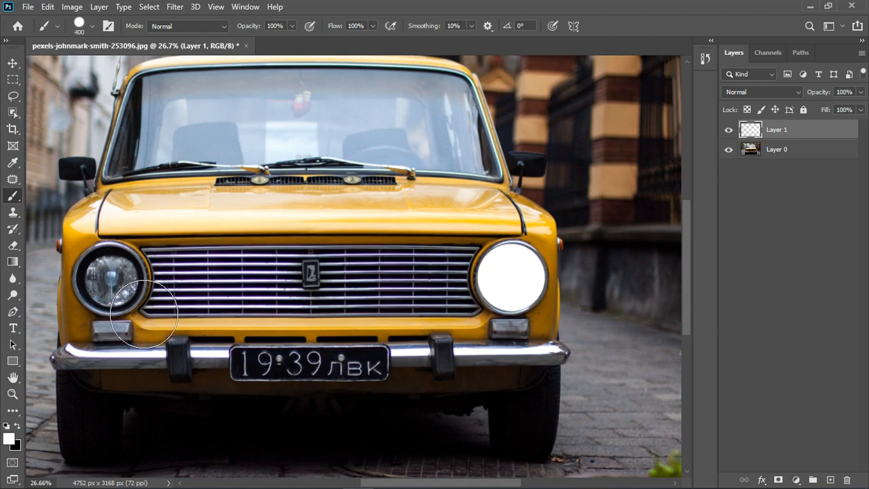
left_click(111, 280)
scroll(679, 300, "down", 2)
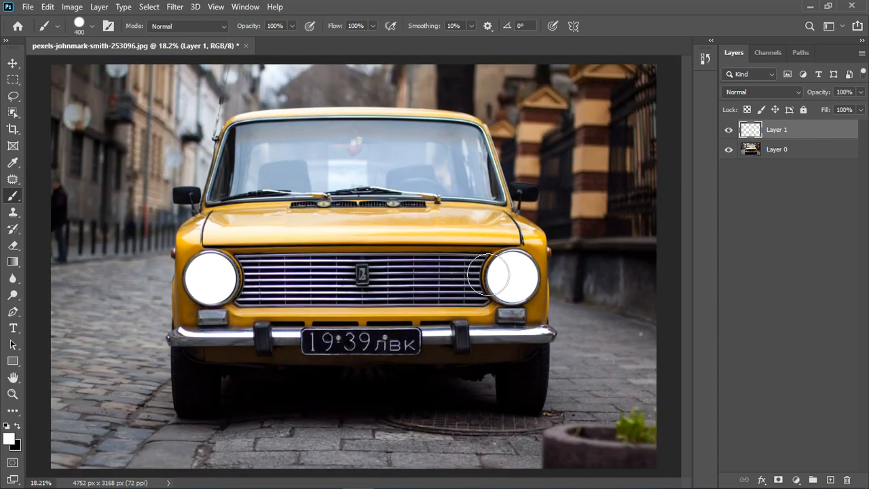
scroll(488, 275, "down", 1)
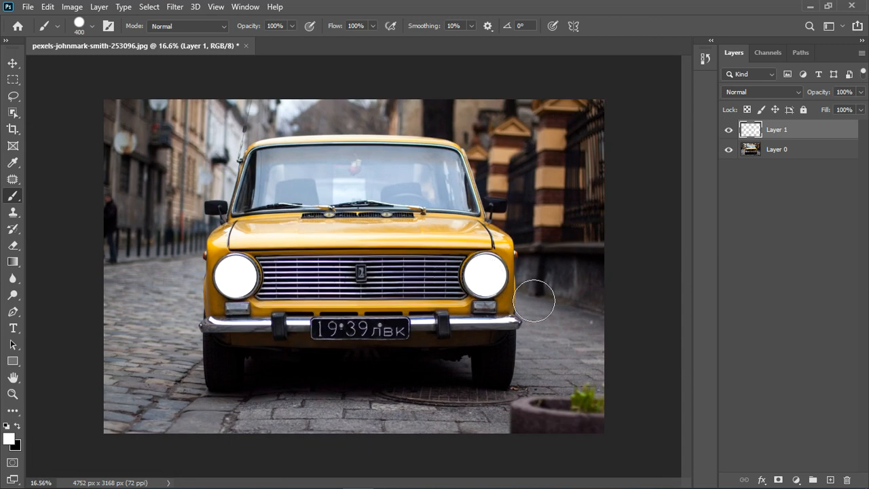
In Layer 1's Blend If settings, raise the Underlying Layer black slider to 46 and fine-tune it slightly higher.
double_click(814, 136)
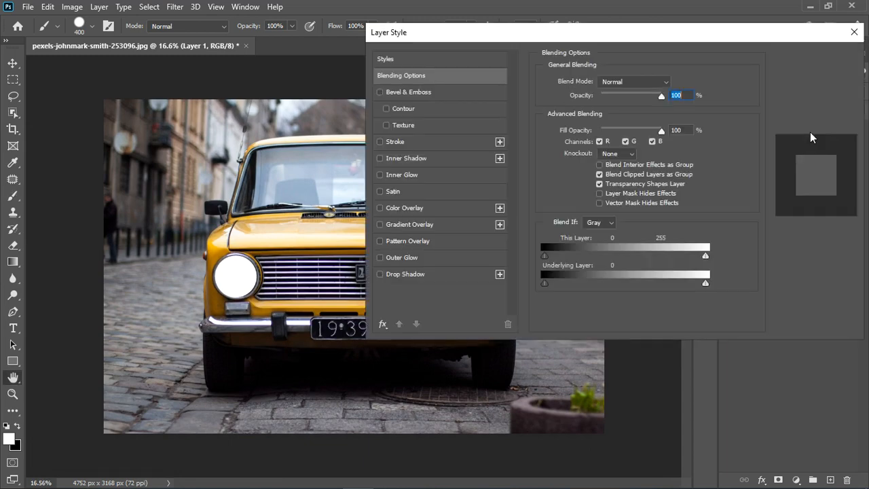
left_click_drag(620, 35, 780, 30)
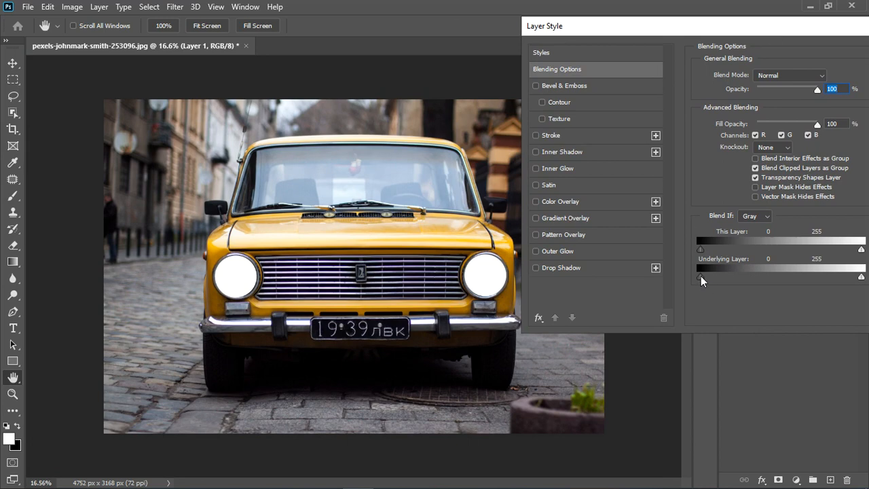
left_click_drag(700, 276, 730, 270)
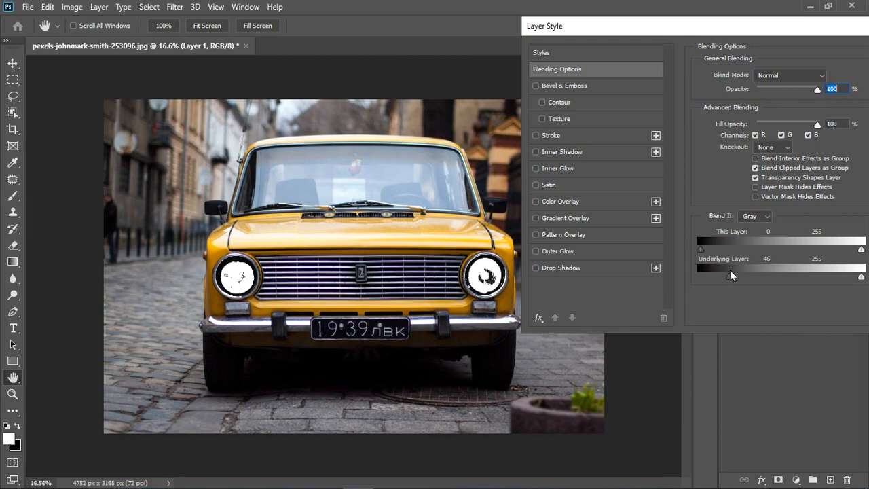
left_click_drag(783, 33, 726, 19)
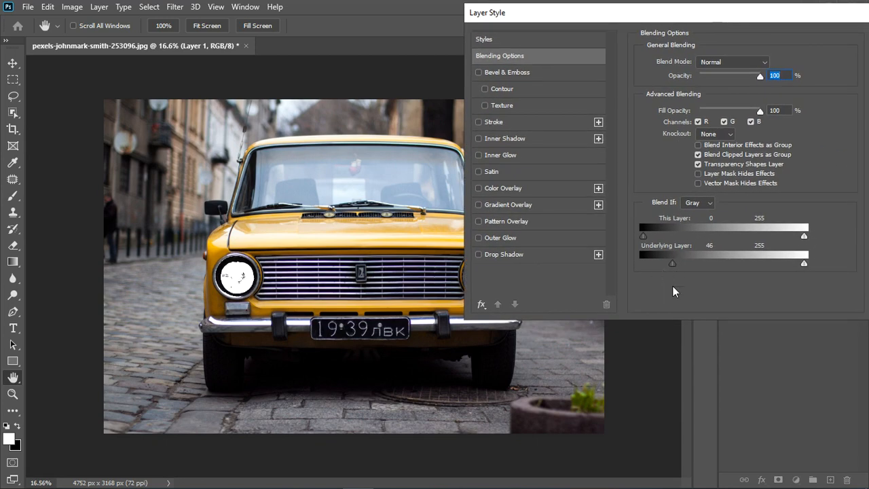
left_click_drag(677, 265, 685, 261)
mouse_move(714, 15)
left_mouse_down()
mouse_move(818, 15)
mouse_move(583, 21)
left_mouse_up()
left_click(776, 38)
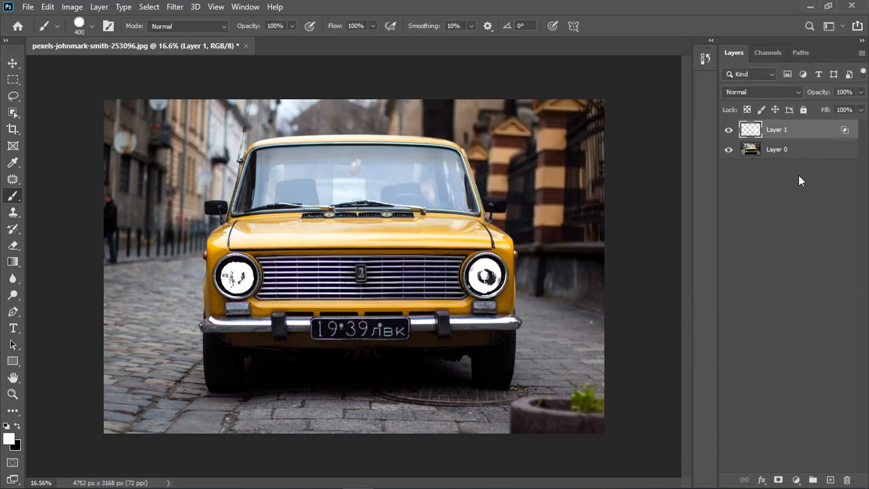
Duplicate Layer 1 and set the copy's blend mode to Screen.
key("ctrl+j")
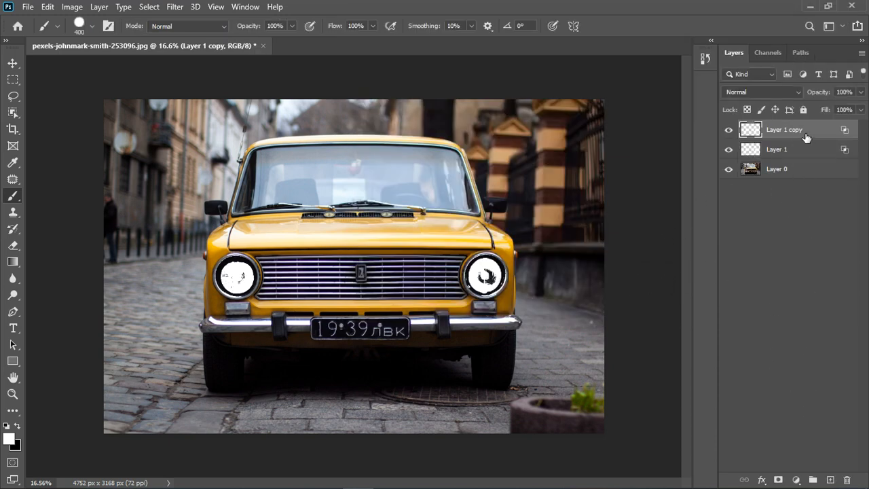
left_click(765, 92)
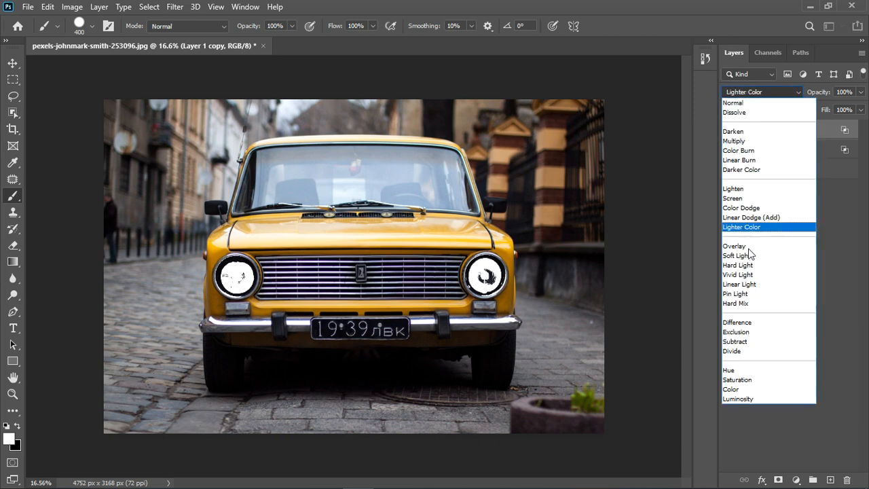
left_click(749, 199)
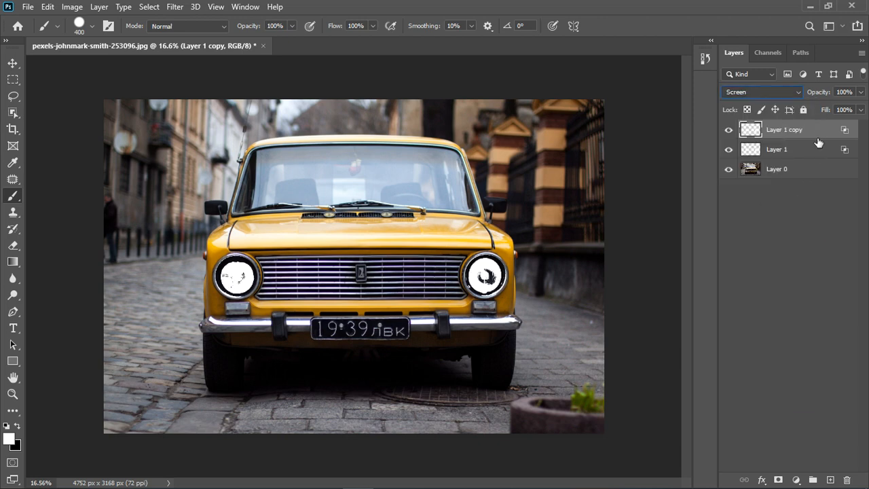
Apply a Gaussian Blur with a 7.2 px radius to Layer 1 copy and compare the image with and without it.
left_click(174, 7)
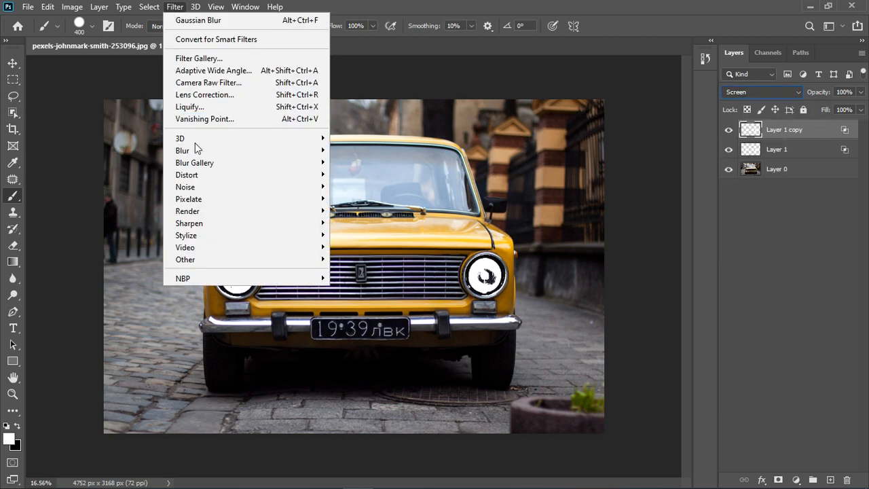
mouse_move(197, 150)
left_click(354, 197)
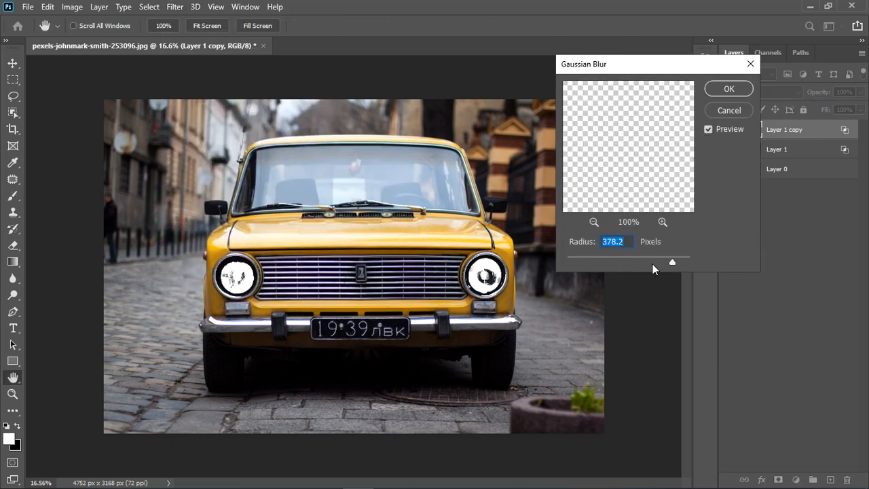
left_click_drag(664, 262, 607, 260)
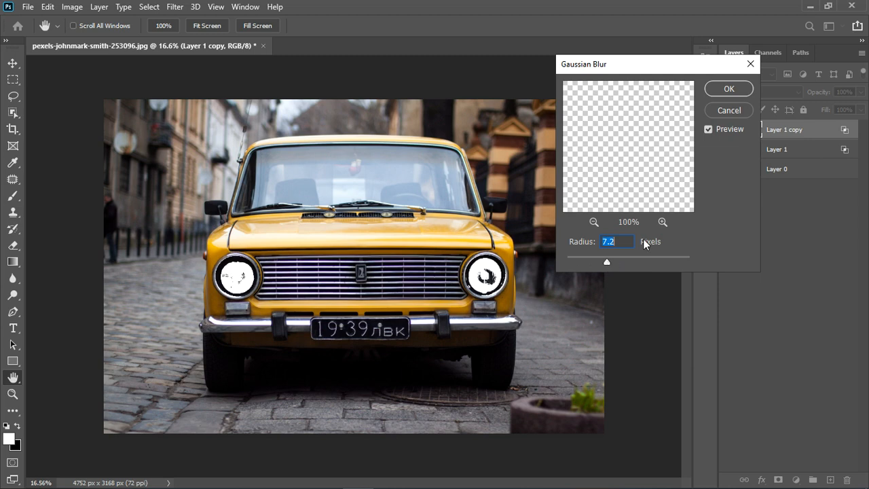
left_click(725, 89)
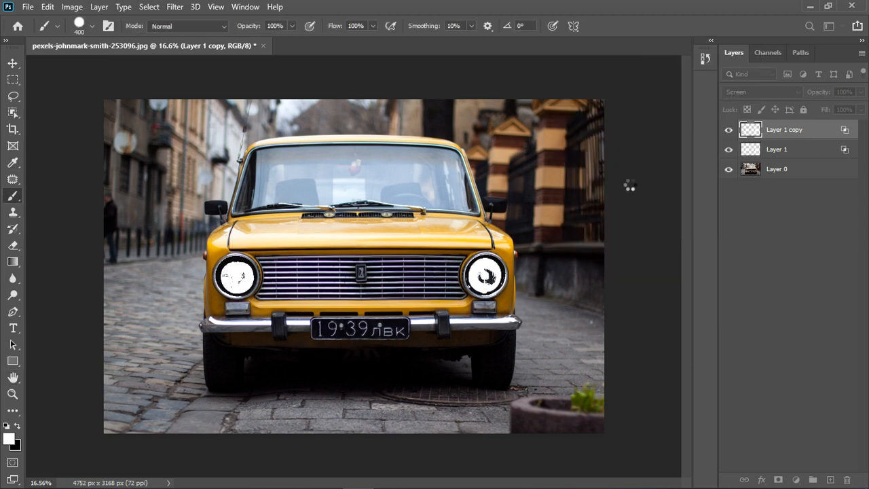
left_click(730, 130)
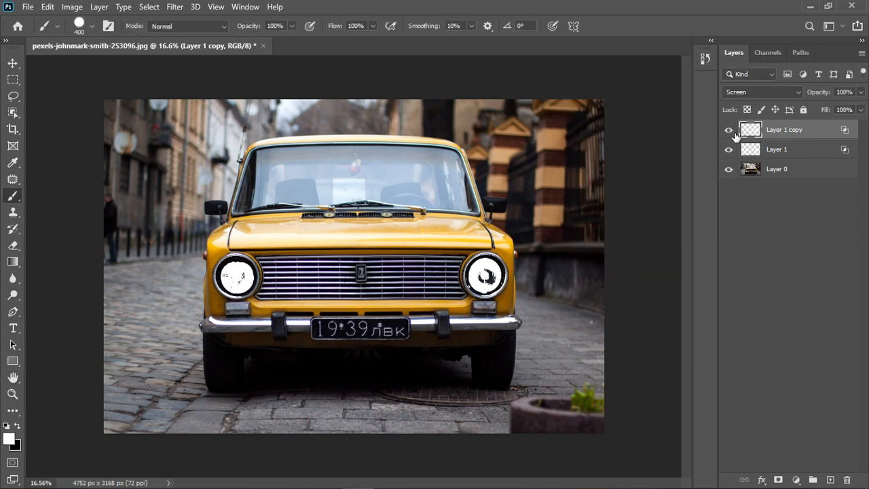
left_click(731, 130)
left_click(731, 131)
Add a new layer on top and paint one white 500 px brush dot over each headlight.
scroll(363, 298, "down", 3)
scroll(366, 312, "up", 2)
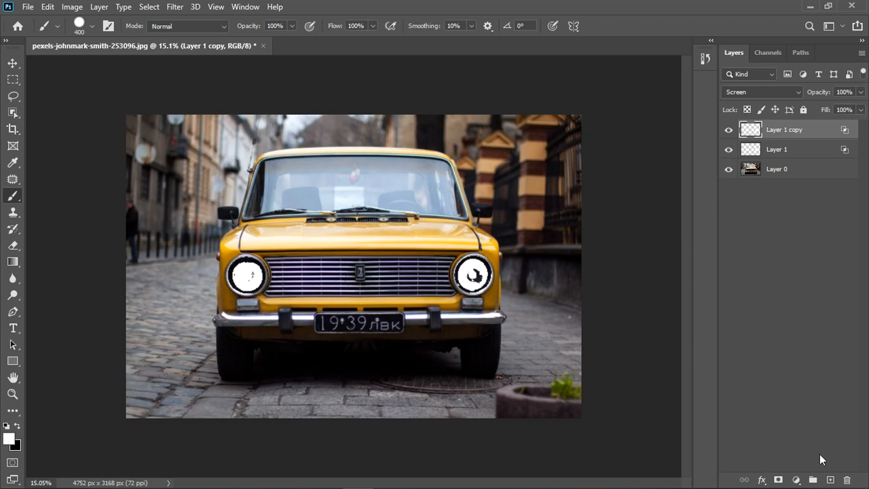
left_click(830, 480)
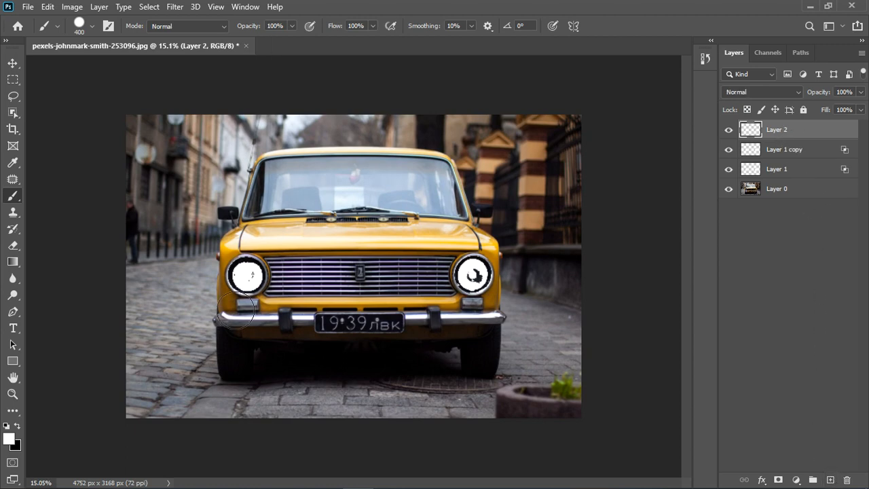
key("bracketright")
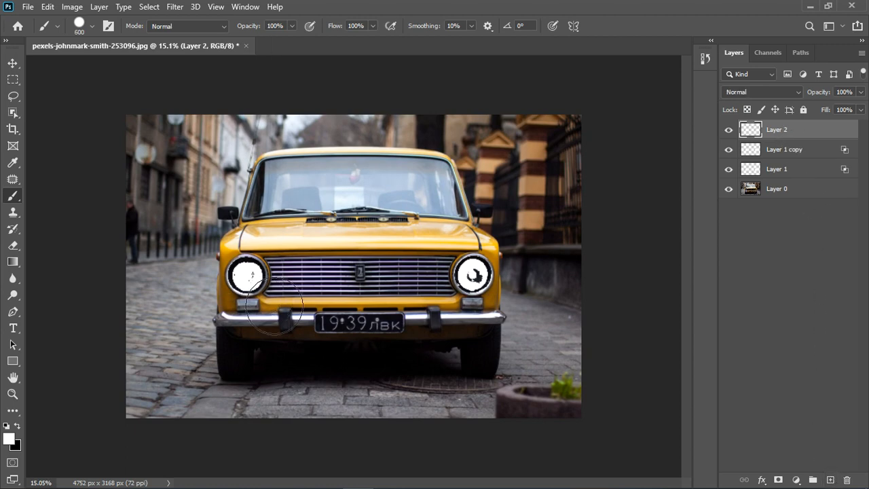
key("bracketleft")
scroll(274, 304, "up", 2)
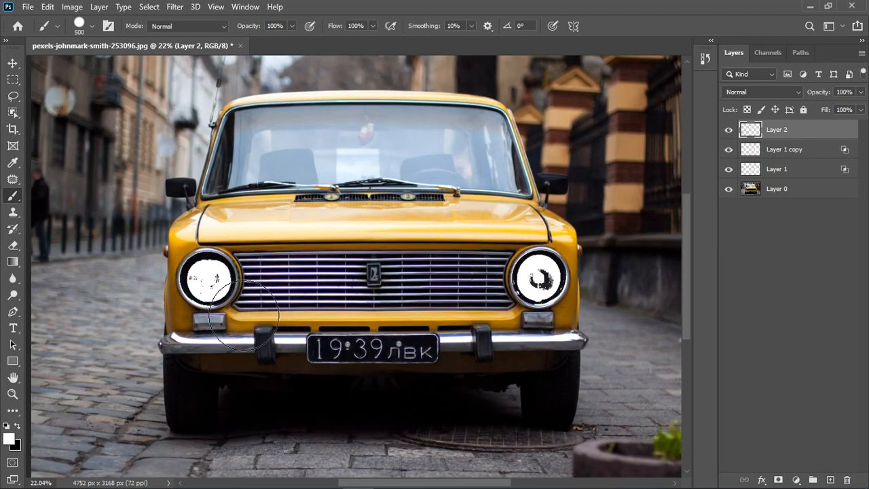
left_click(208, 278)
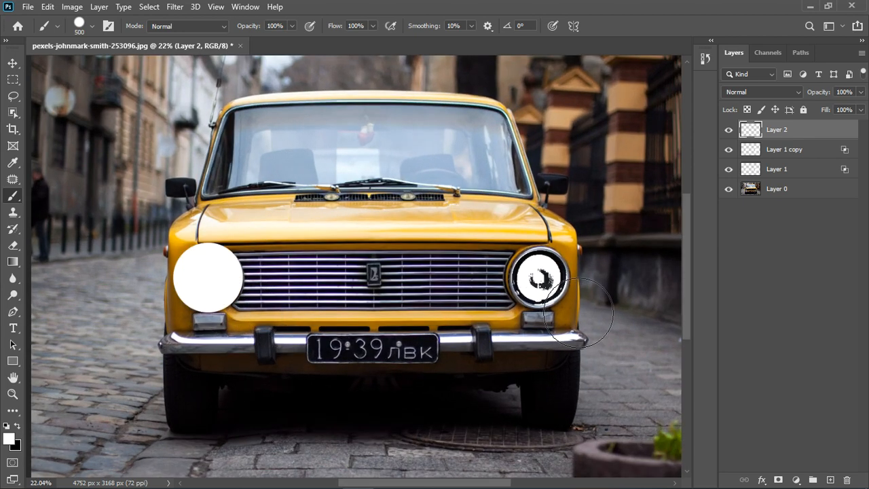
left_click(539, 277)
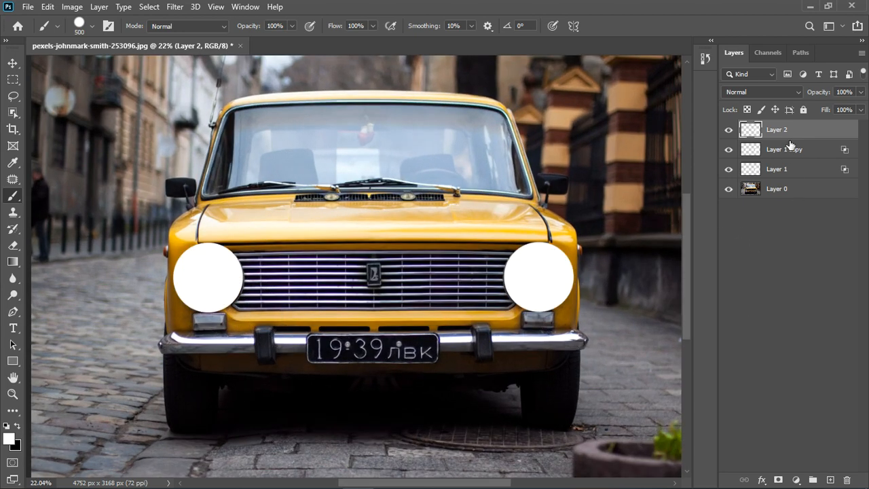
Set Layer 2's Blend If black slider for the Underlying Layer to a split of 16 / 77.
double_click(826, 137)
left_click_drag(615, 20, 833, 31)
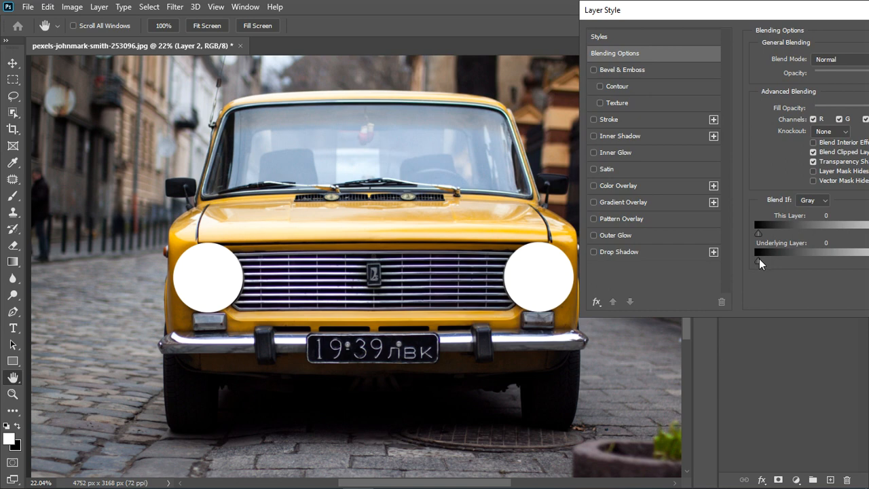
left_click_drag(763, 263, 808, 259)
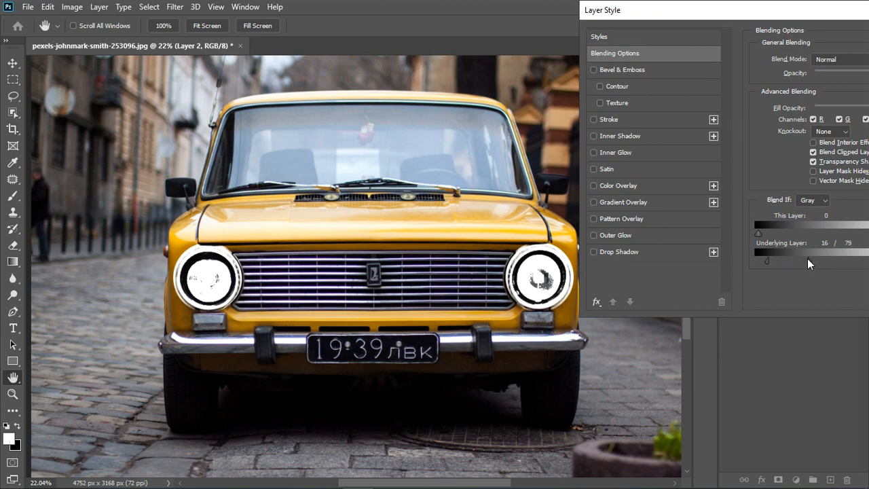
left_click_drag(819, 19, 481, 17)
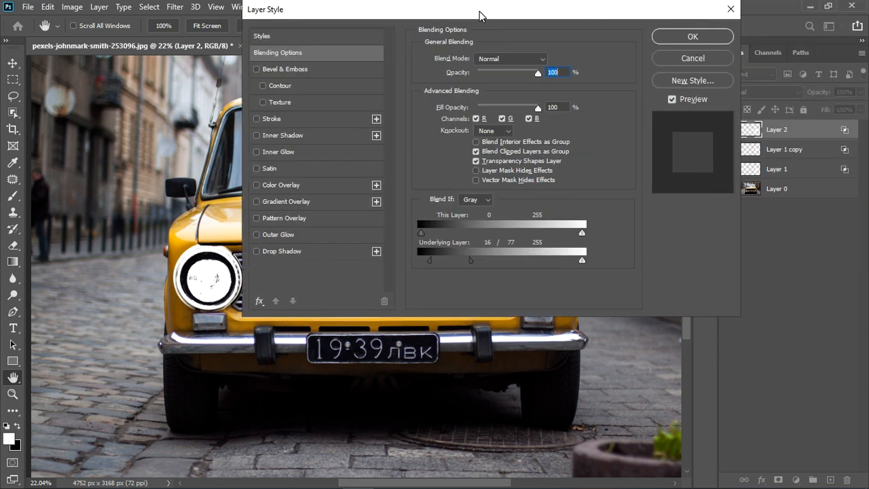
key("b")
left_click(693, 37)
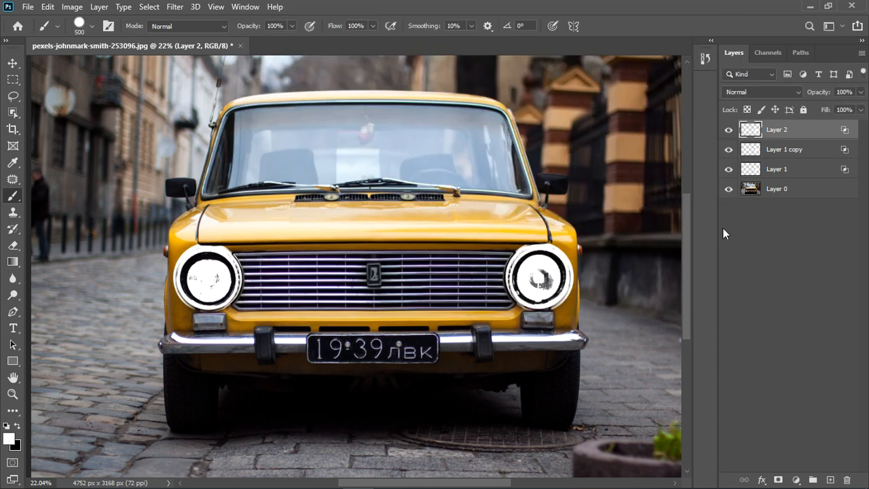
Apply a Gaussian Blur with a 49.8 px radius to Layer 2.
left_click(176, 9)
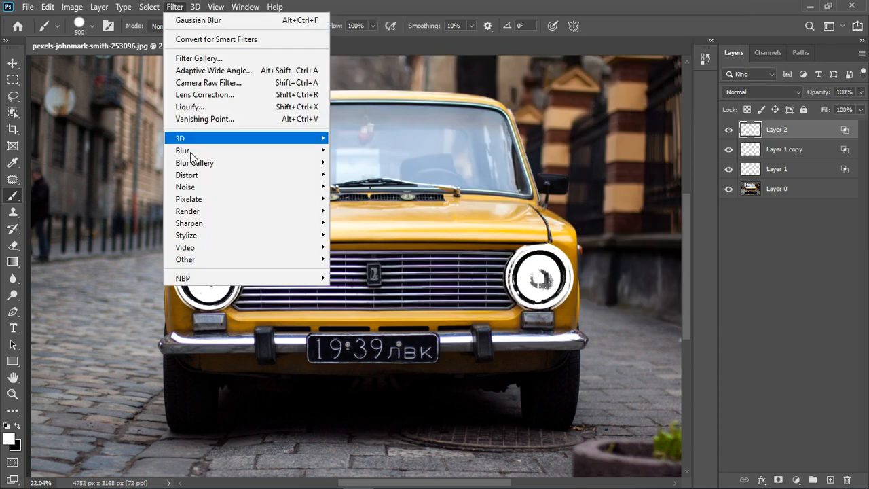
mouse_move(197, 151)
left_click(369, 198)
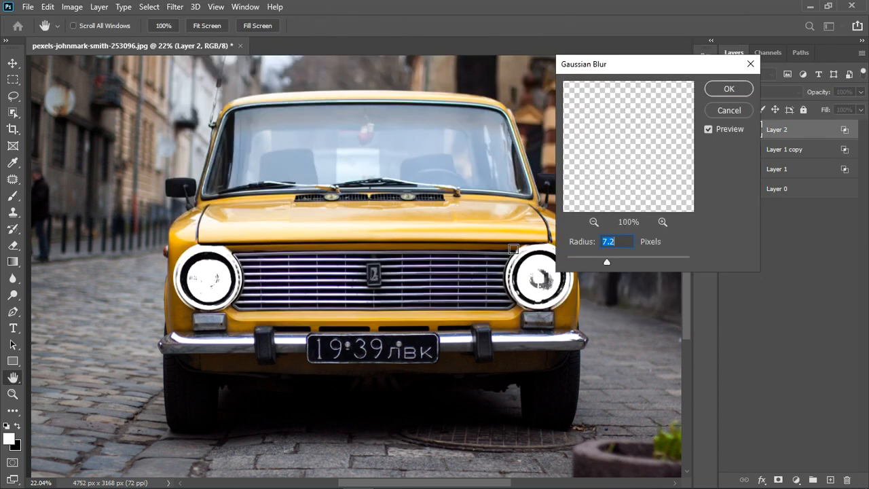
left_click_drag(626, 258, 634, 257)
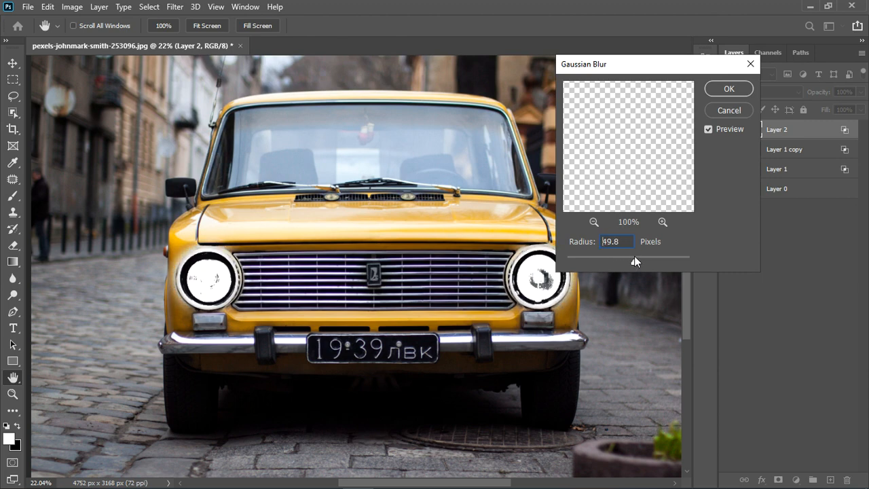
left_click(724, 88)
key("b")
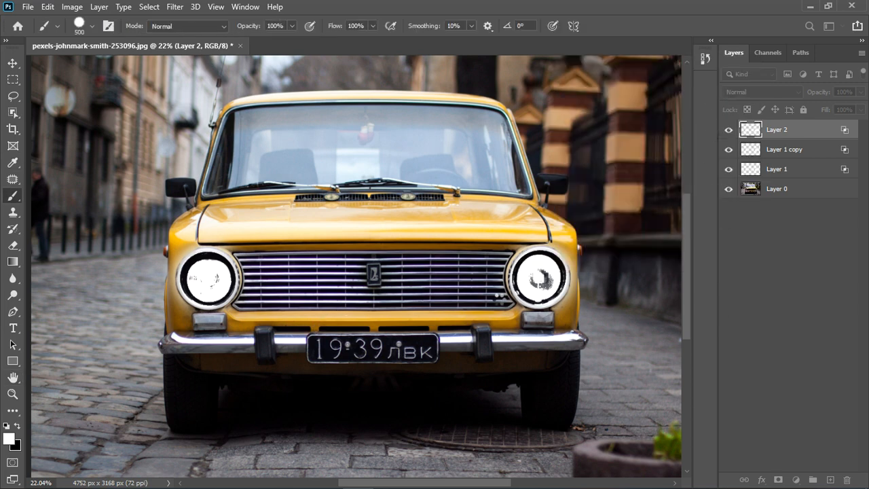
Add a new layer on top and paint one white 600 px brush dot over each headlight.
scroll(518, 307, "down", 2)
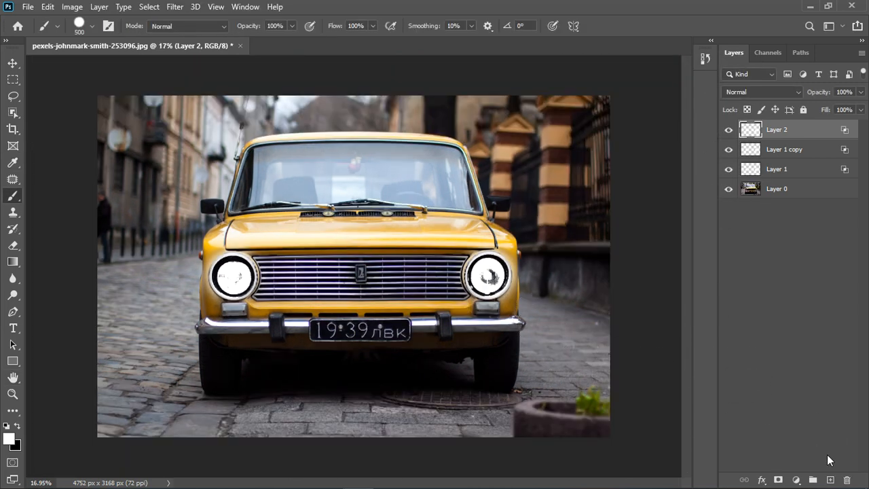
left_click(830, 480)
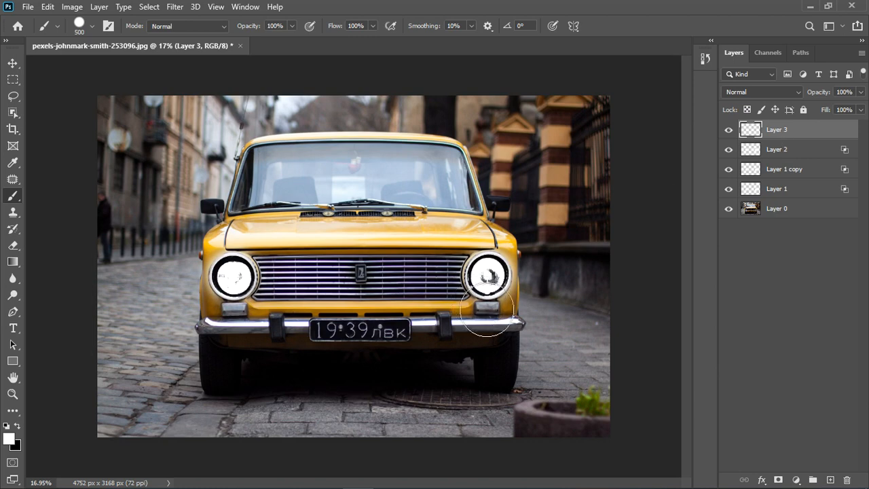
key("bracketright")
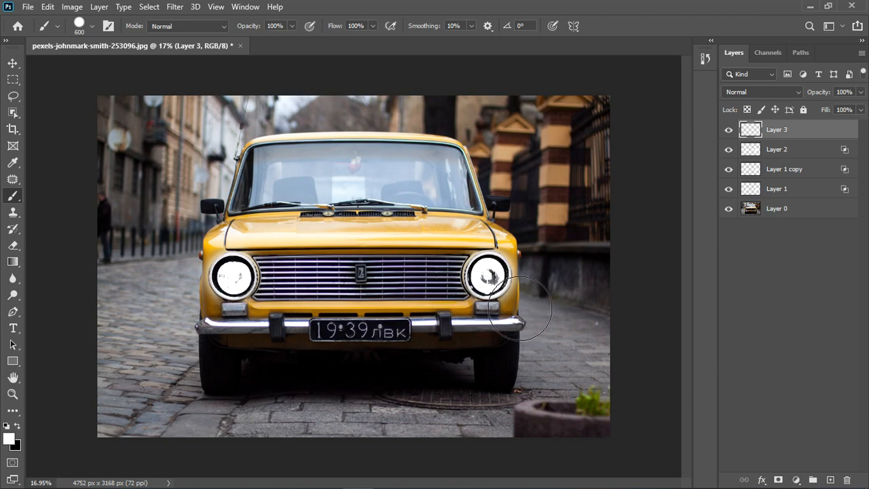
left_click(486, 276)
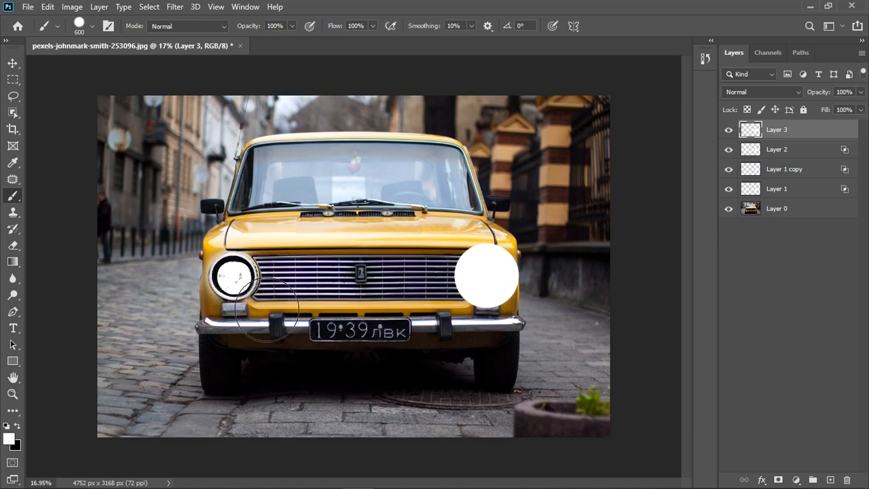
left_click(233, 276)
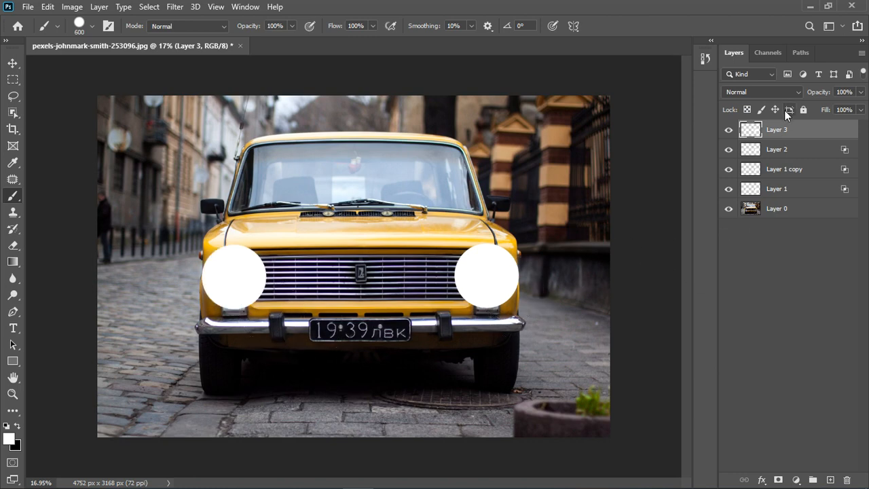
Apply a Gaussian Blur with a 110 px radius to Layer 3.
left_click(182, 9)
mouse_move(239, 154)
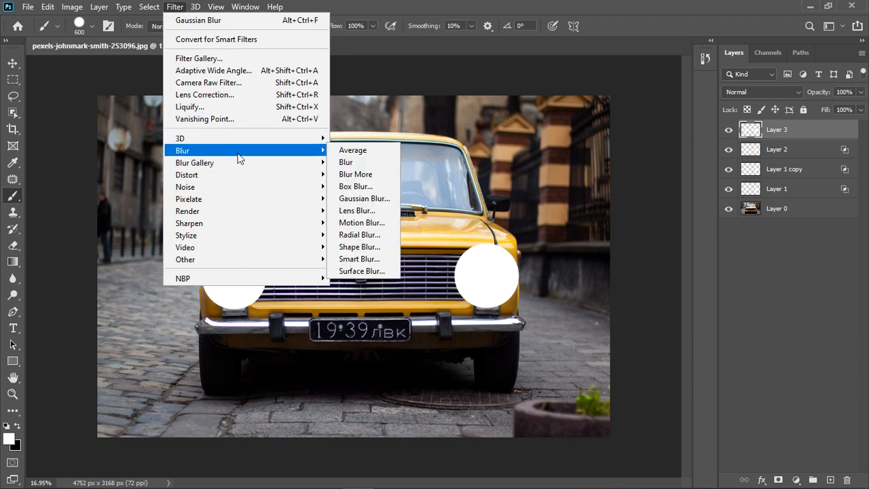
left_click(356, 198)
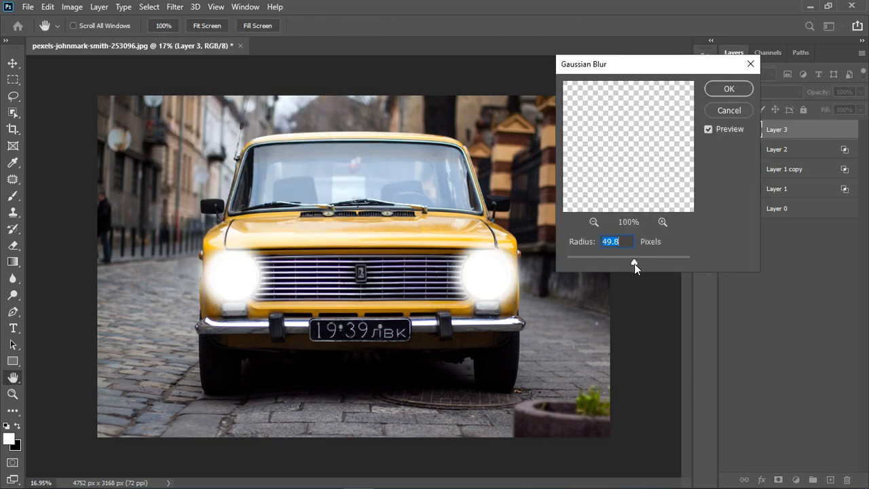
left_click_drag(634, 264, 648, 259)
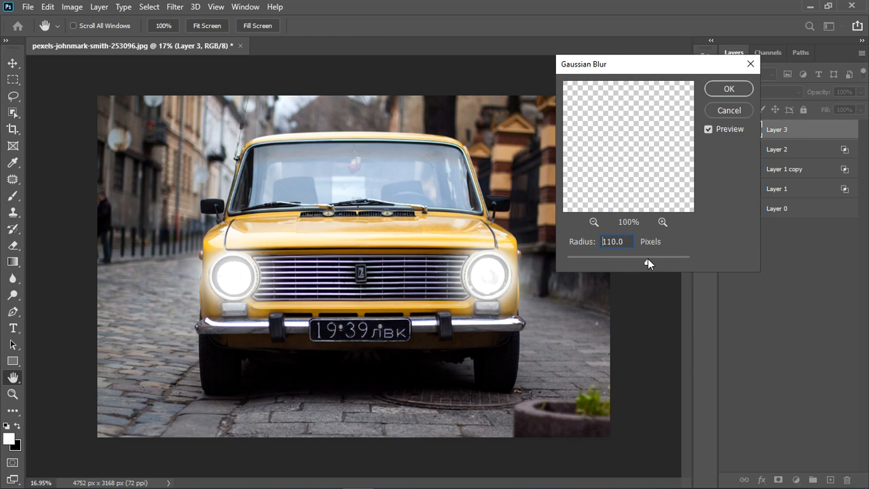
left_click(725, 89)
key("b")
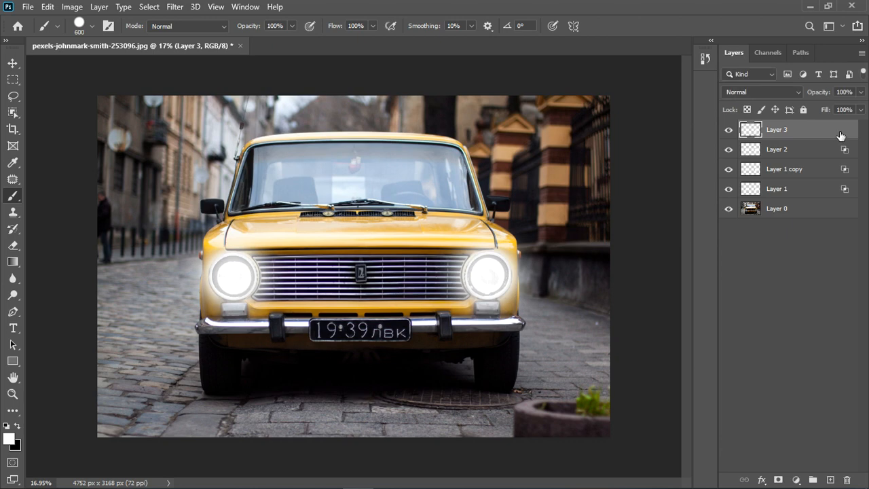
Set Layer 3's Blend If black slider for the Underlying Layer to a split of 0 / 14 and nudge its white slider slightly down.
double_click(841, 136)
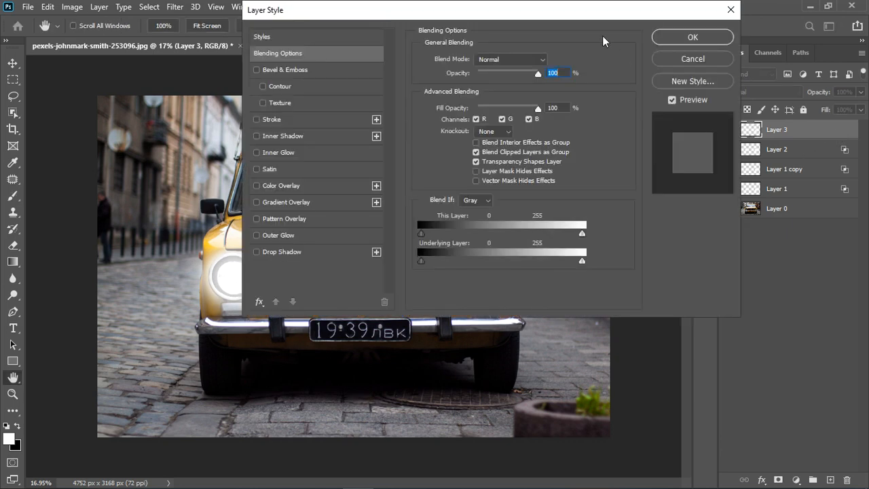
left_click_drag(653, 14, 778, 15)
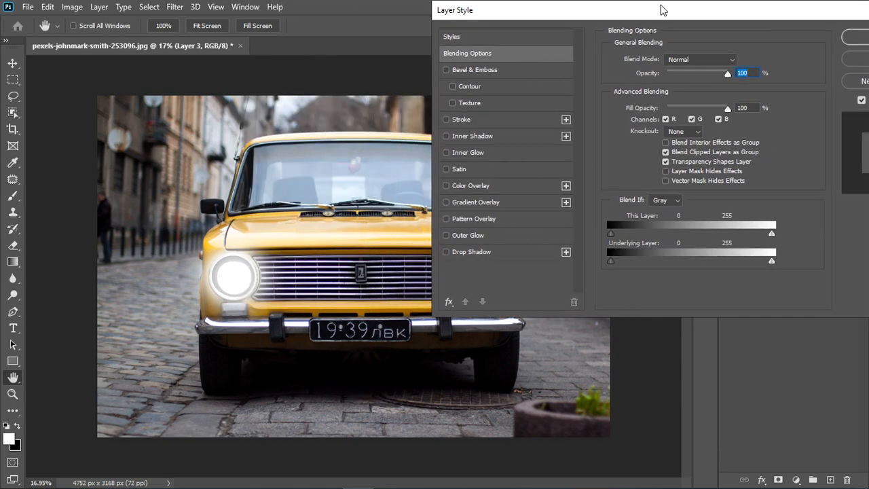
left_click_drag(663, 9, 721, 11)
mouse_move(672, 263)
left_mouse_down()
mouse_move(684, 262)
mouse_move(655, 266)
mouse_move(679, 265)
left_mouse_up()
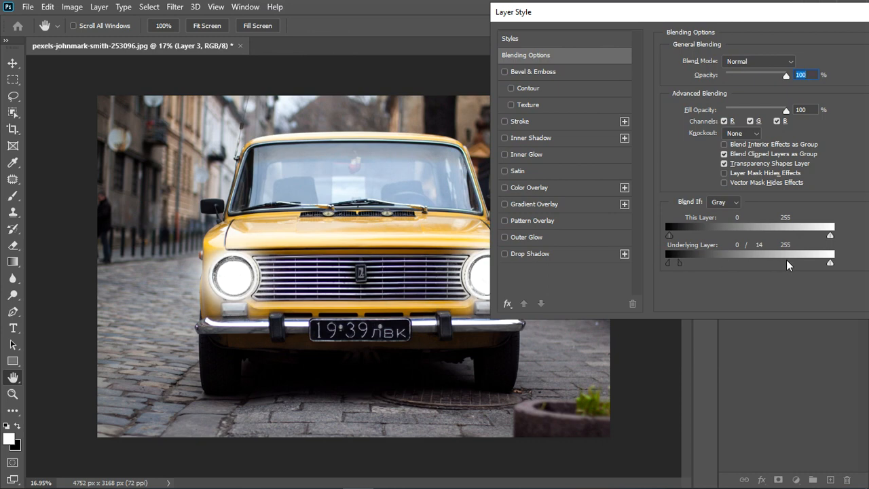
mouse_move(830, 262)
left_mouse_down()
mouse_move(813, 265)
mouse_move(827, 265)
left_mouse_up()
left_click_drag(786, 21, 626, 31)
left_click(776, 47)
key("b")
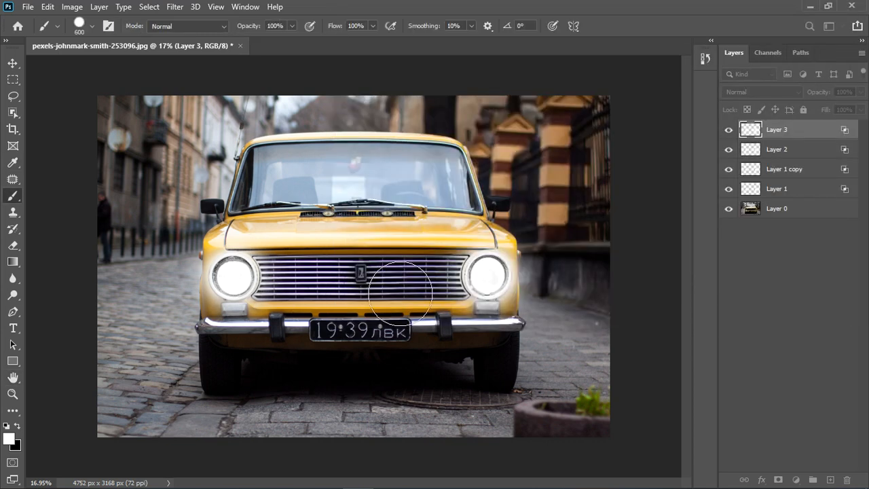
Add a new layer above Layer 3 and paint one white 900 px brush dot centred on each headlight.
key("ctrl+minus")
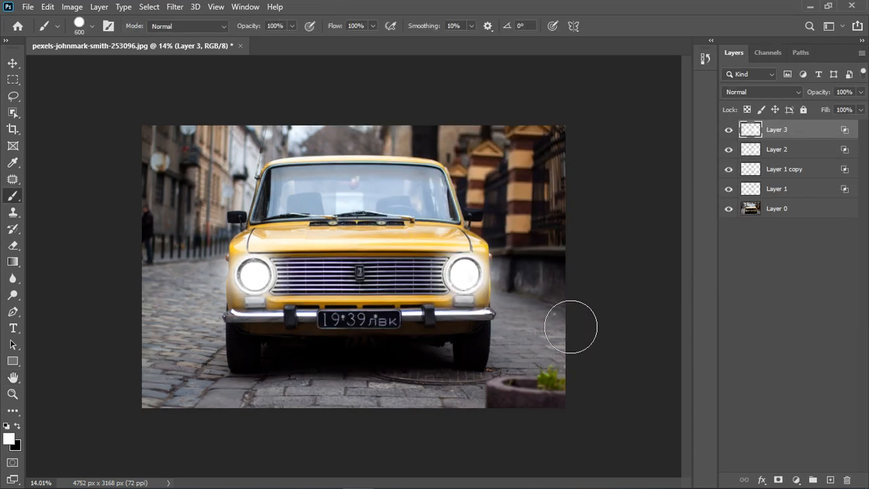
left_click(831, 480)
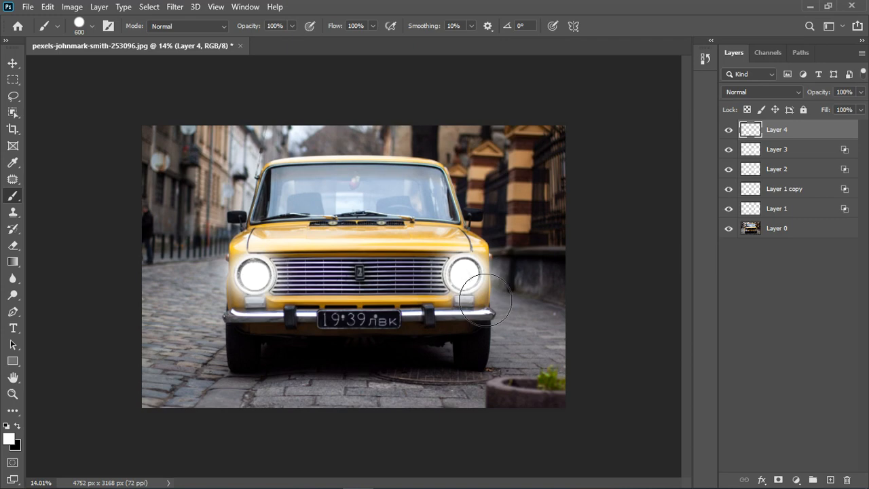
key("bracketright")
key("bracketright")
left_click(465, 274)
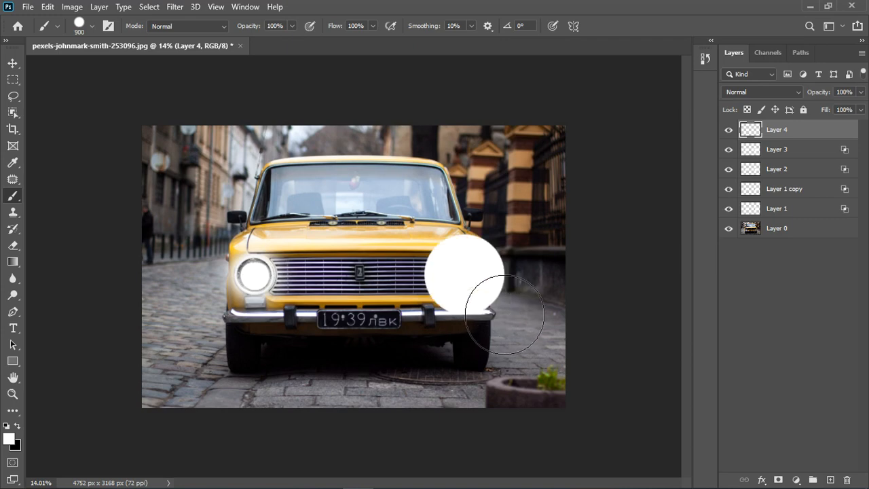
key("bracketright")
left_click(255, 274)
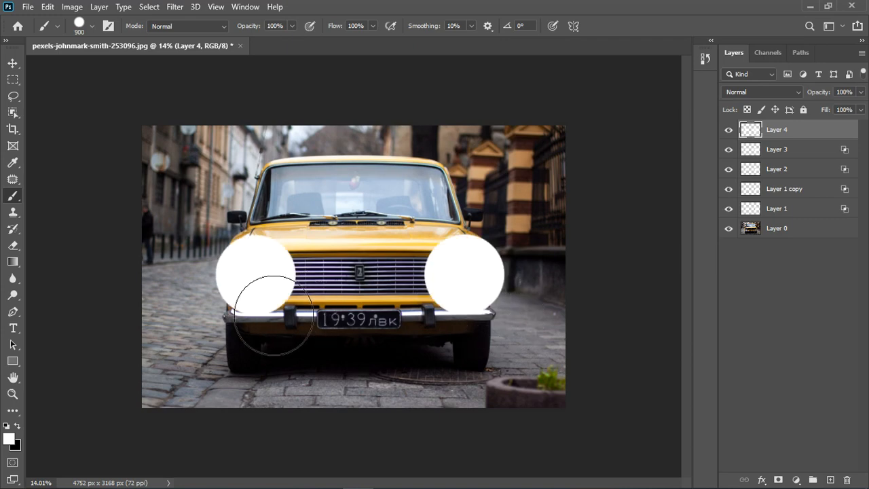
Apply a Gaussian Blur with a 182 px radius to Layer 4.
left_click(175, 7)
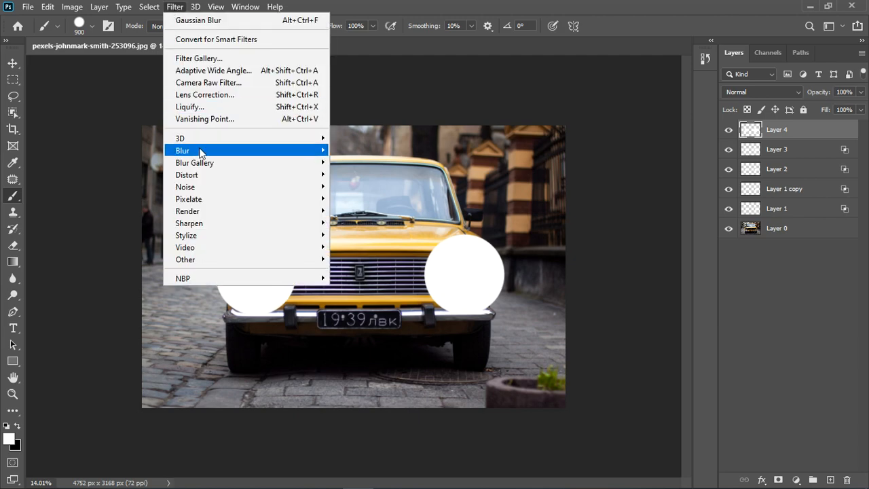
mouse_move(202, 151)
left_click(364, 199)
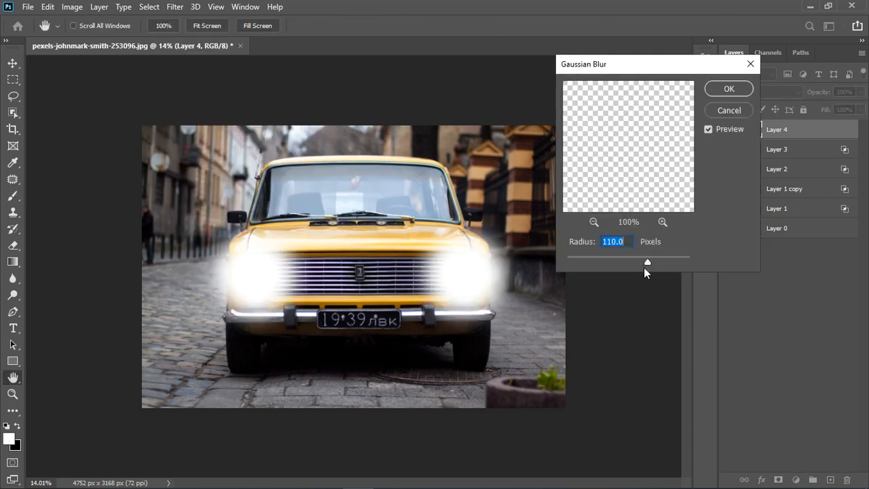
mouse_move(647, 261)
left_mouse_down()
mouse_move(674, 259)
mouse_move(664, 258)
left_mouse_up()
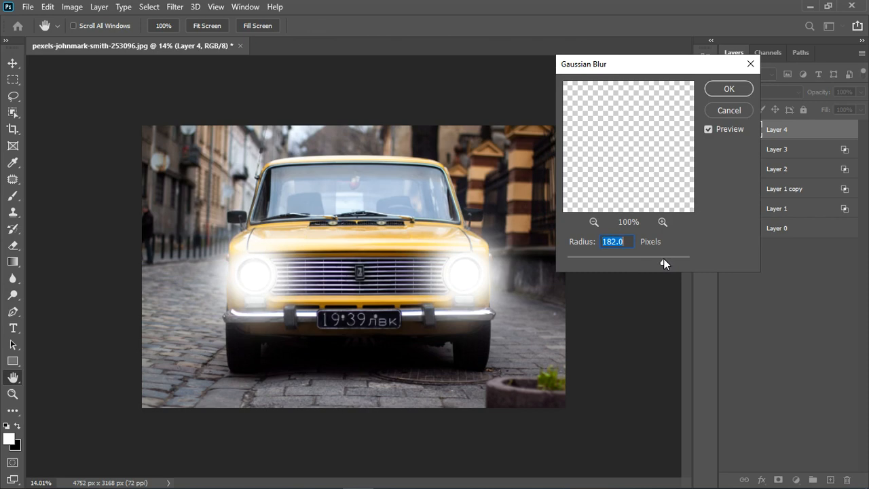
left_click(714, 87)
key("b")
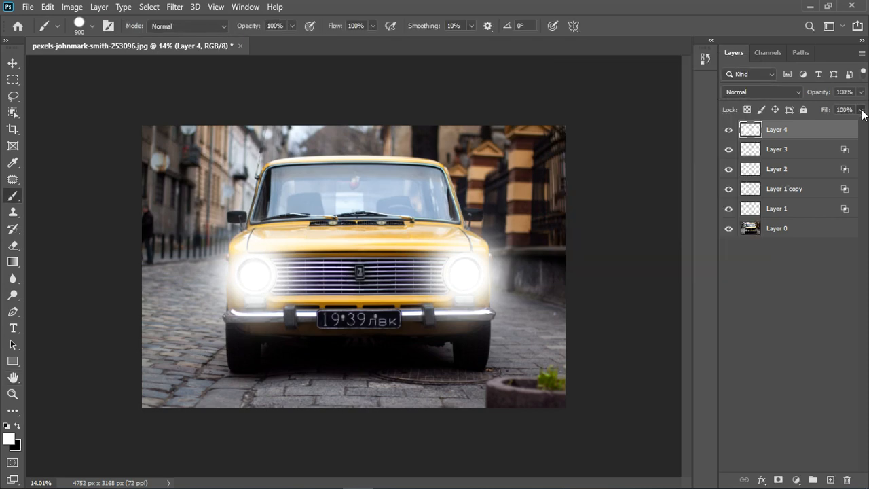
Lower Layer 4's fill to about 78% and deselect the layer.
left_click_drag(861, 110, 853, 127)
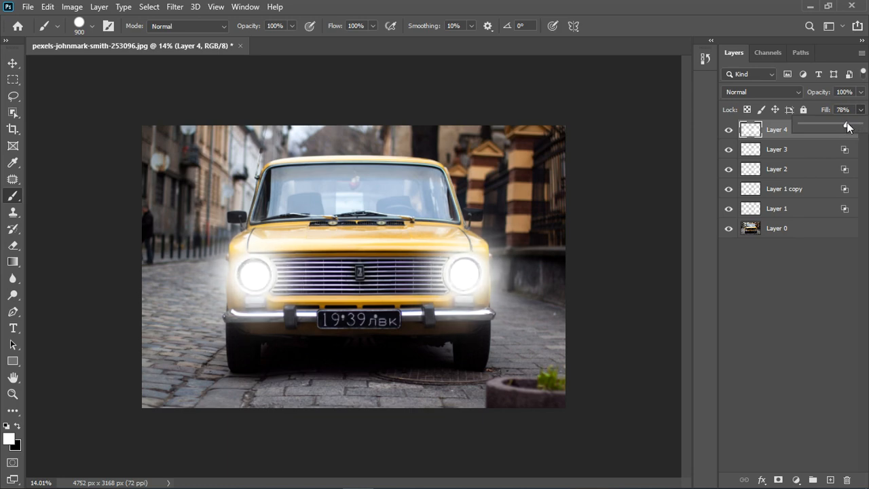
left_click_drag(847, 127, 848, 129)
left_click(833, 303)
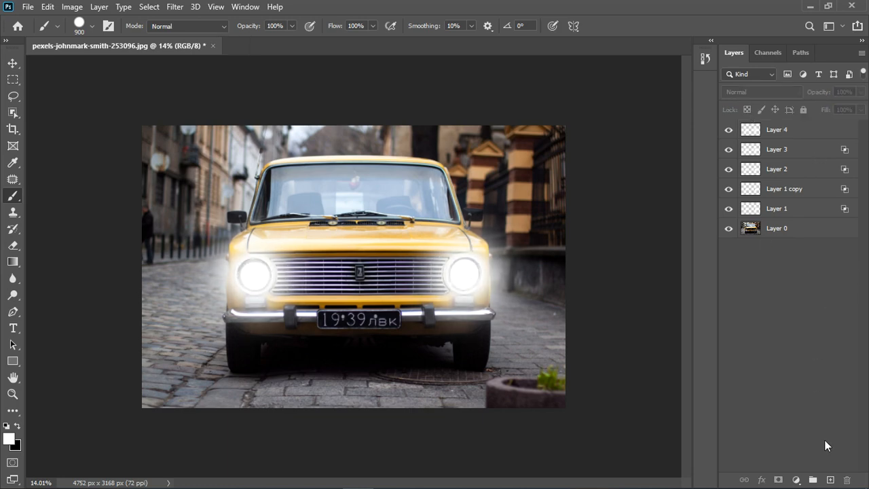
Add a new layer above Layer 4 and paint one white 1300 px brush dot centred on each headlight.
left_click(830, 480)
key("bracketright")
key("bracketright")
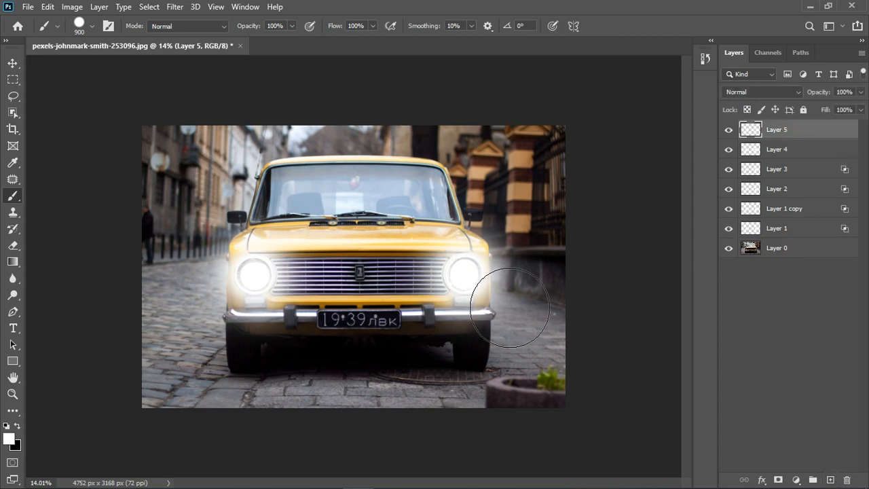
key("bracketright")
key("bracketright")
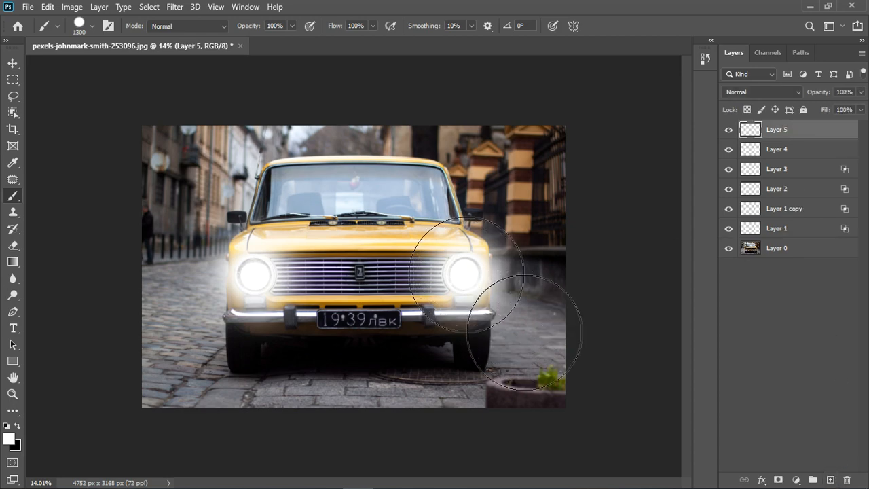
left_click(465, 275)
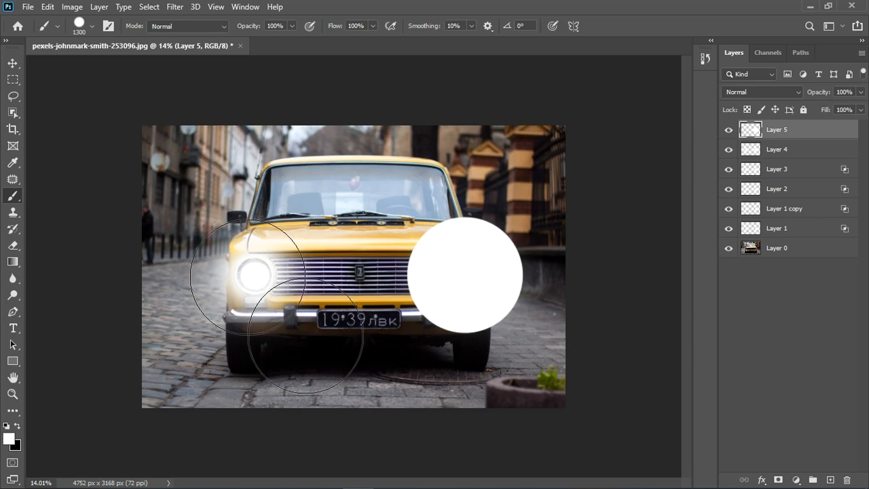
left_click(253, 275)
Apply a Gaussian Blur with a 608.5 px radius to Layer 5.
left_click(175, 6)
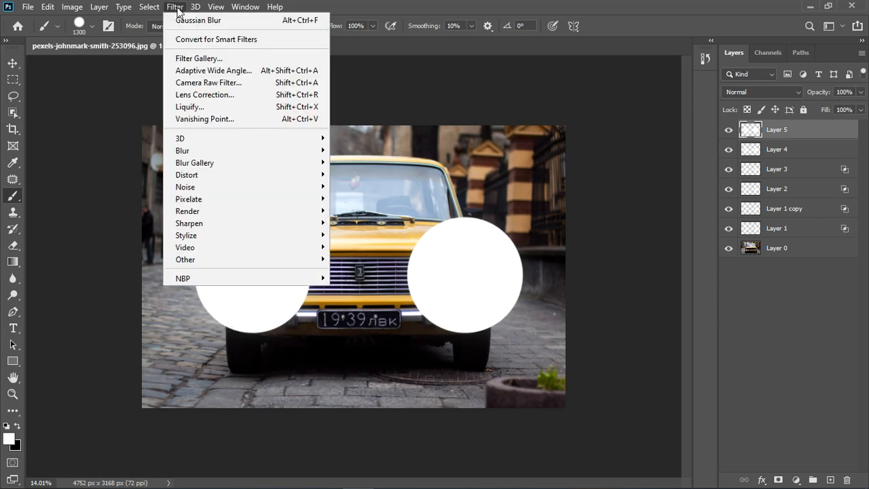
left_click(364, 200)
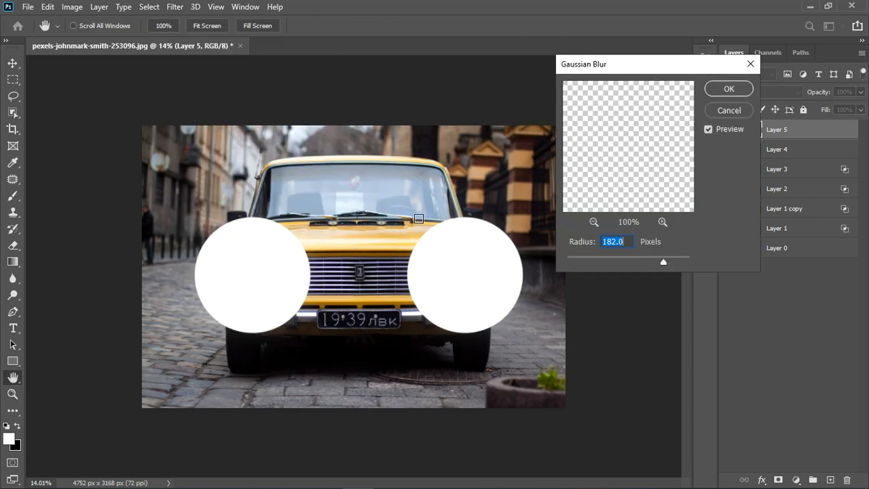
left_click_drag(670, 263, 679, 262)
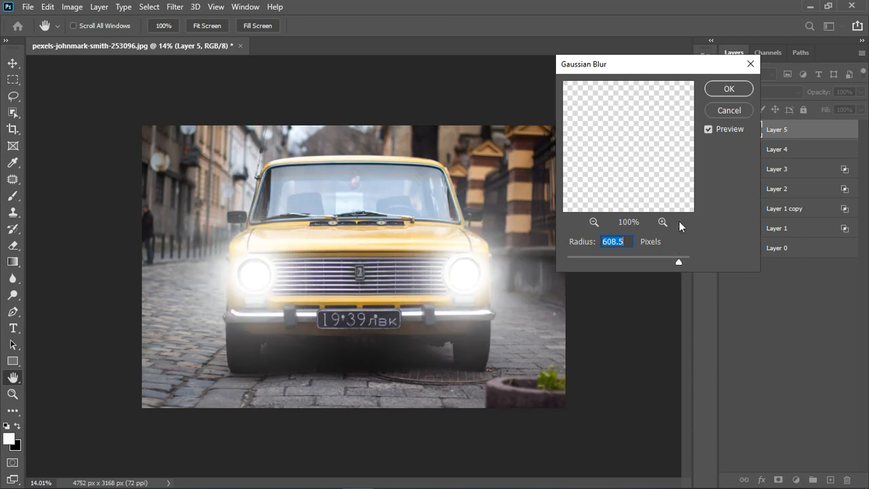
left_click(732, 88)
key("b")
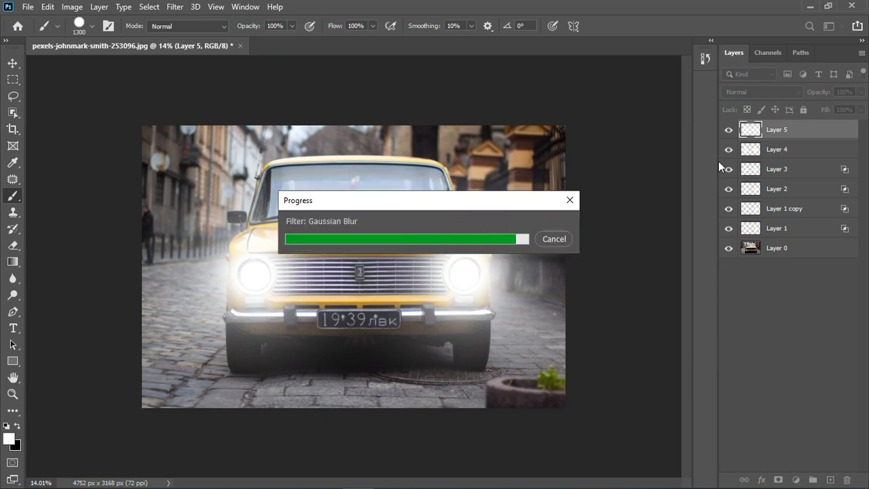
Lower Layer 5's opacity to 60% and switch to the Move tool.
left_click(860, 93)
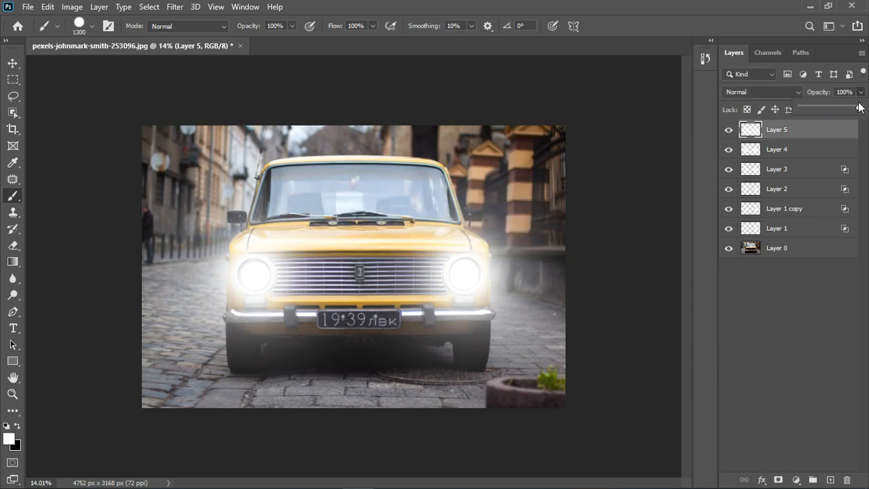
left_click_drag(861, 106, 836, 107)
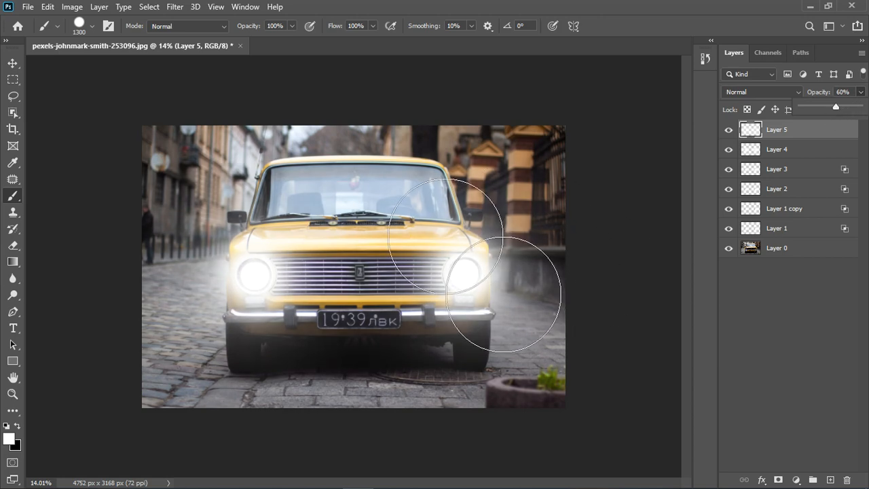
scroll(189, 144, "down", 4)
key("v")
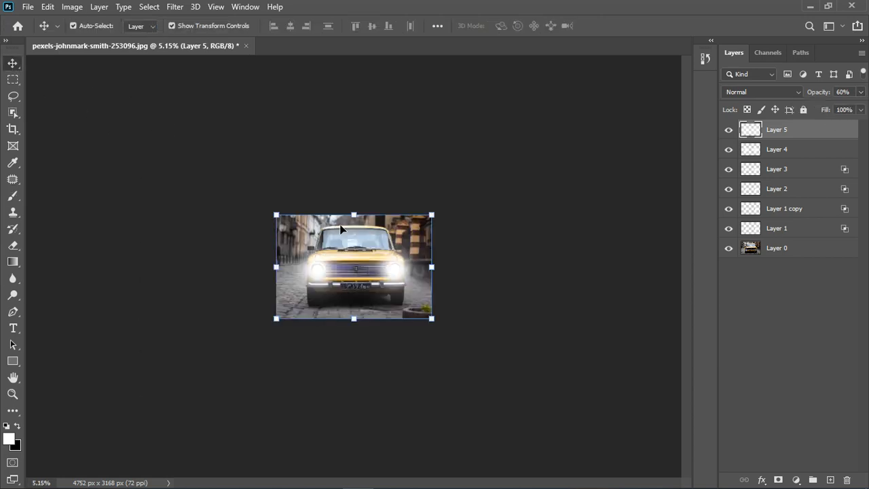
scroll(367, 278, "down", 1)
scroll(380, 277, "up", 5)
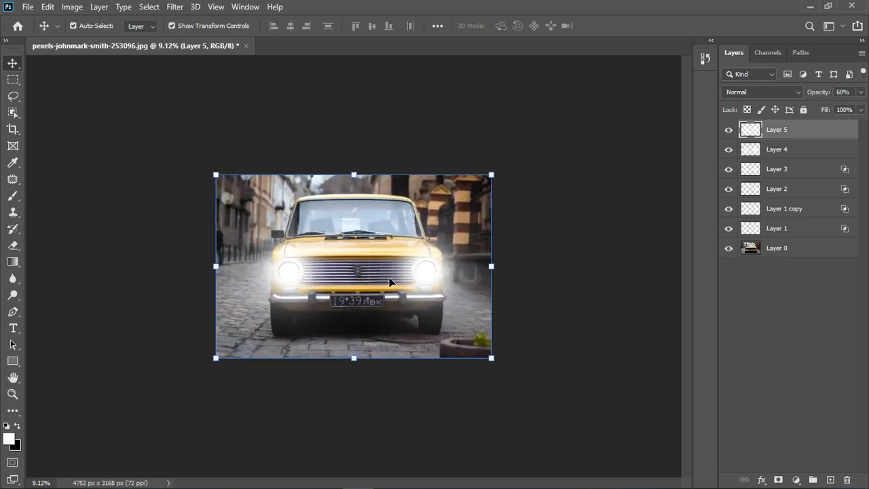
scroll(394, 273, "up", 2)
scroll(406, 267, "down", 1)
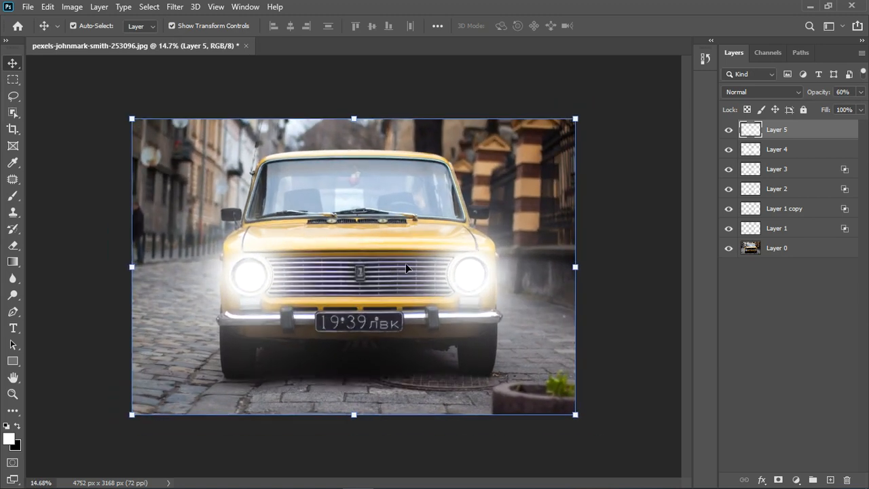
Toggle the visibility of Layer 2, Layer 1 and Layer 3 to compare each layer's contribution to the headlight glow.
left_click(730, 189)
left_click(734, 194)
left_click(730, 229)
left_click(732, 229)
left_click(733, 170)
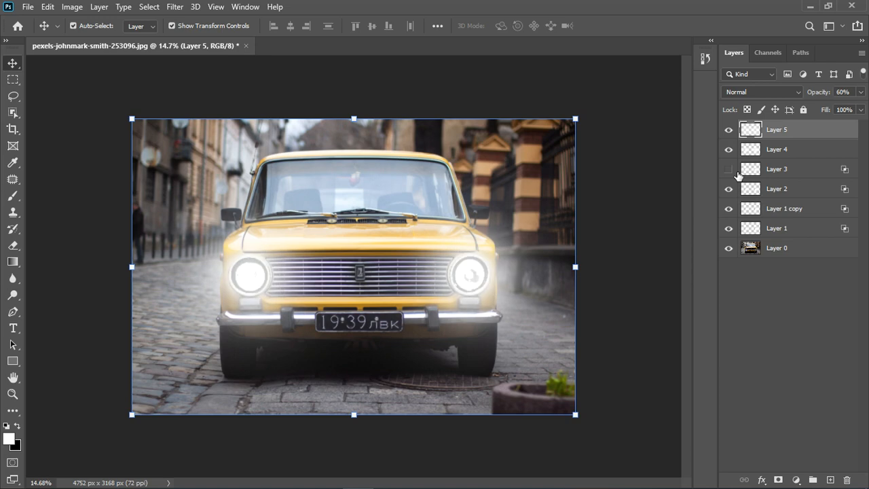
Lower Layer 3's opacity to about 90% and deselect the layer.
left_click(808, 170)
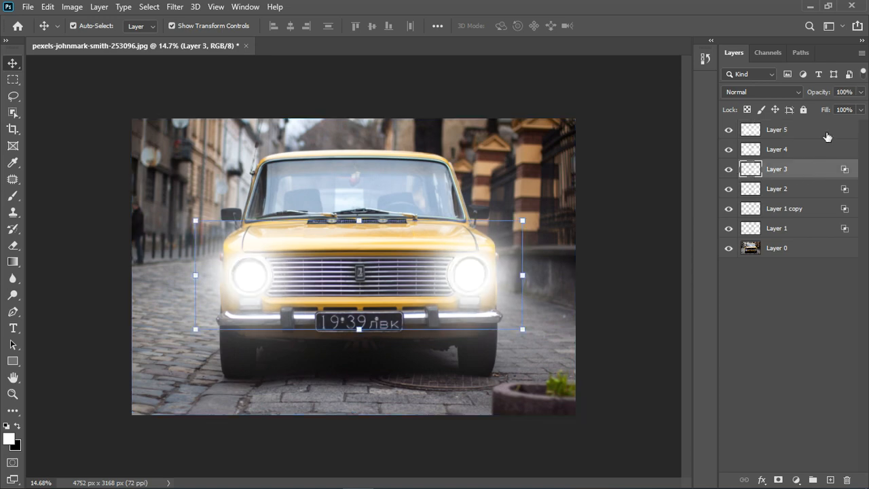
left_click(860, 92)
mouse_move(859, 107)
left_mouse_down()
mouse_move(841, 110)
mouse_move(855, 111)
left_mouse_up()
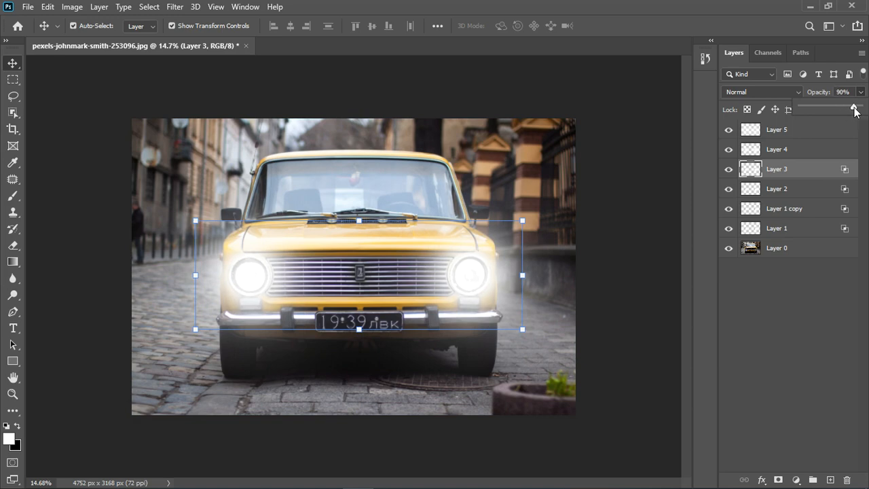
scroll(583, 309, "down", 2)
left_click(833, 309)
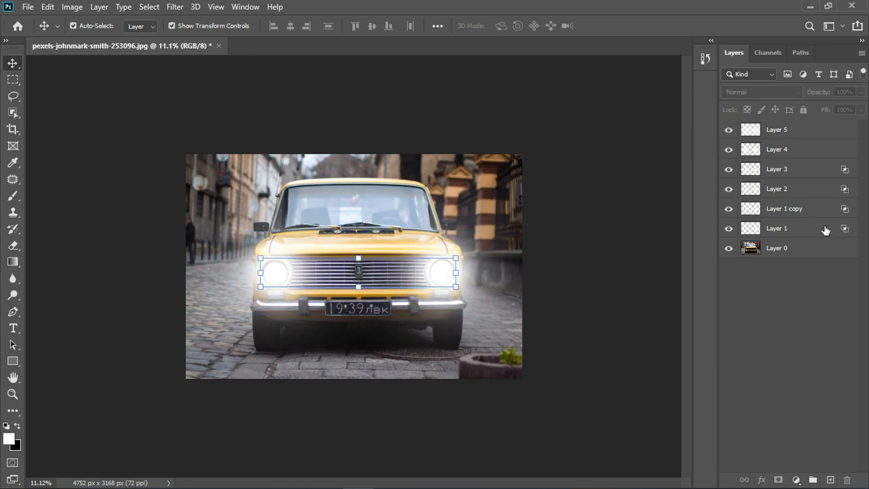
Group all the glow layers from Layer 1 through Layer 5, leaving the Layer 0 photo outside the group.
left_click(824, 230)
left_click(820, 135, "shift")
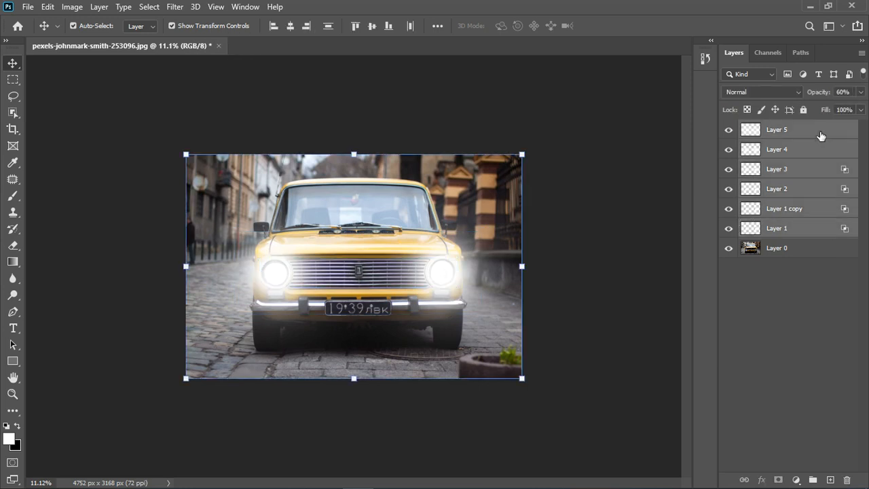
left_click(813, 479)
Toggle the glow group's visibility to compare the car with its headlights off and on, leaving the group shown.
left_click(730, 128)
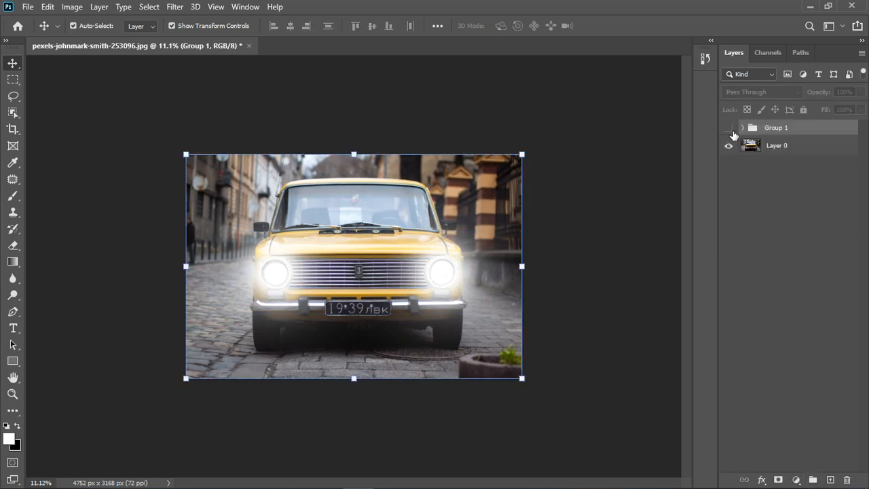
left_click(730, 129)
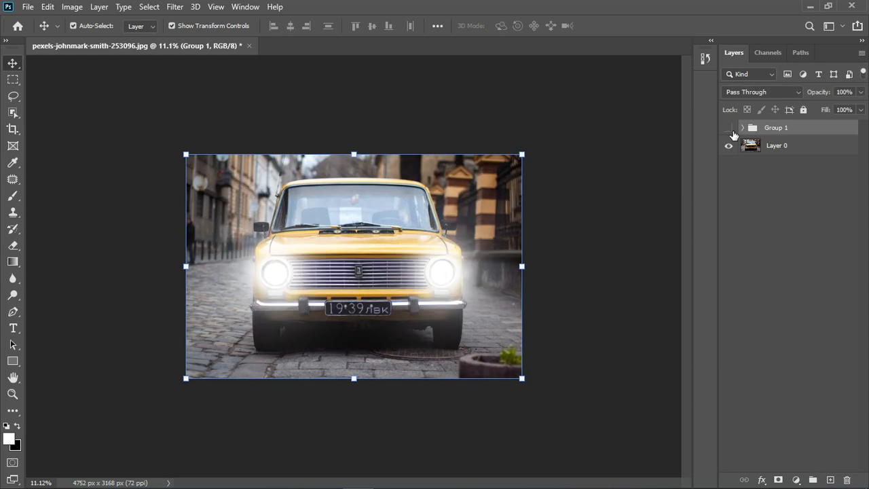
left_click(731, 129)
scroll(396, 254, "down", 3)
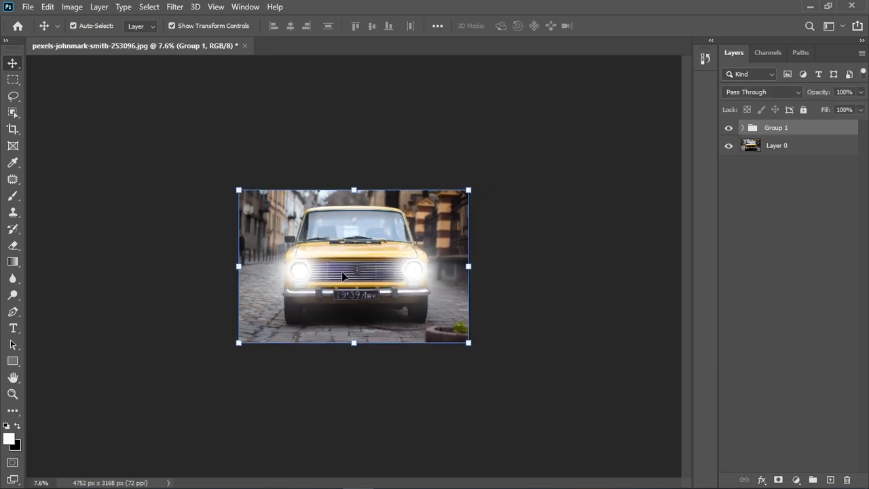
scroll(343, 275, "up", 4)
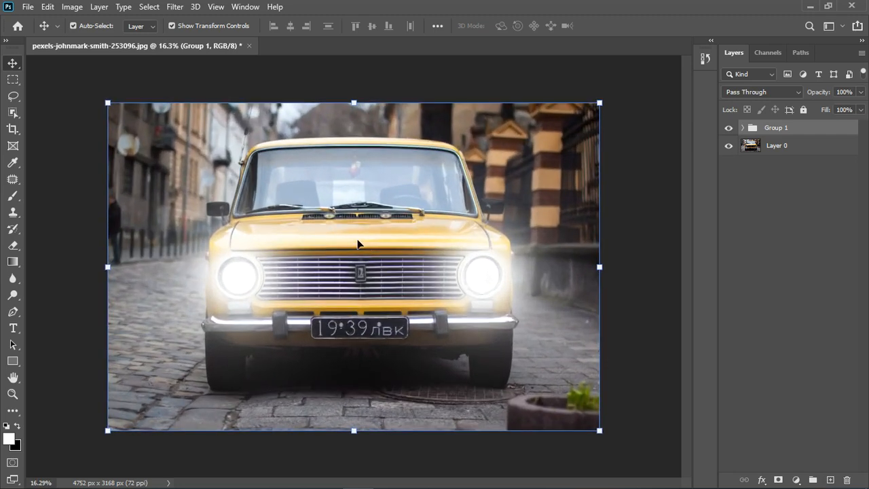